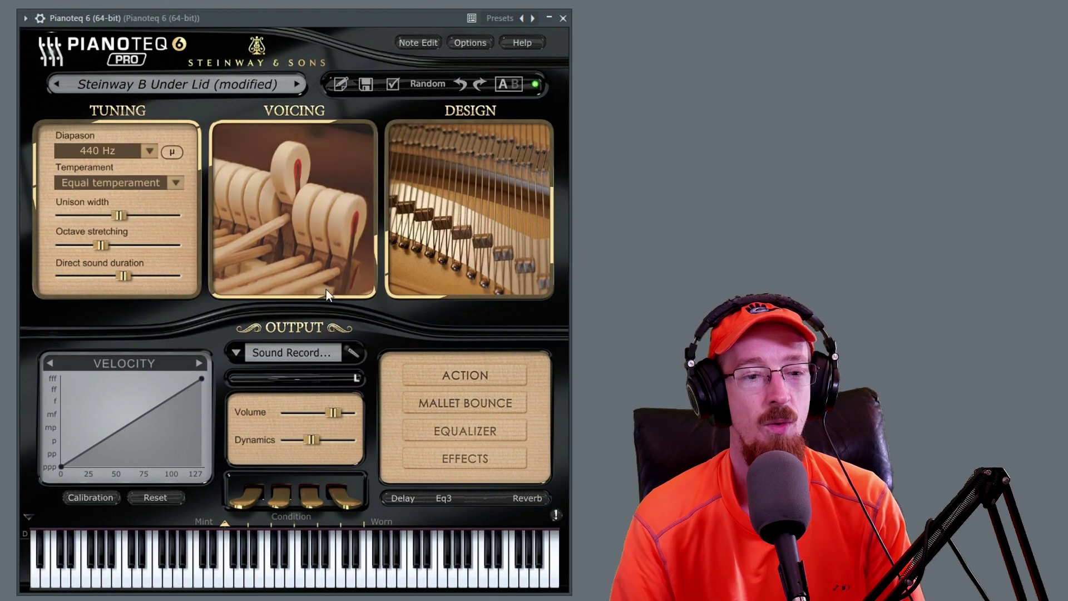
Open the microphone placement settings for the sound recording output and raise microphone 3 high above the piano.
left_click(352, 349)
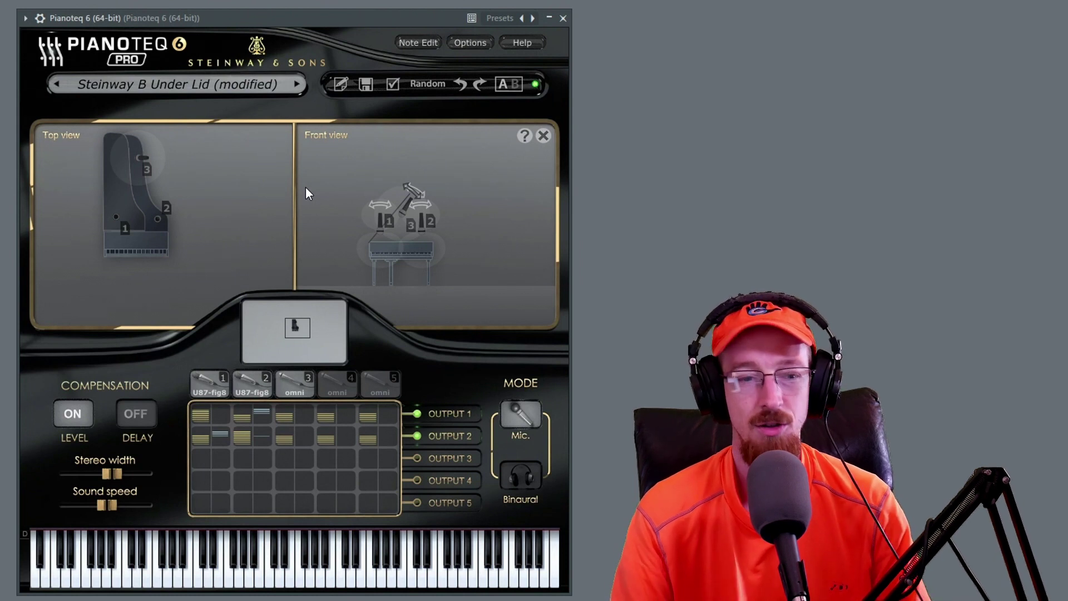
left_click_drag(412, 197, 471, 239)
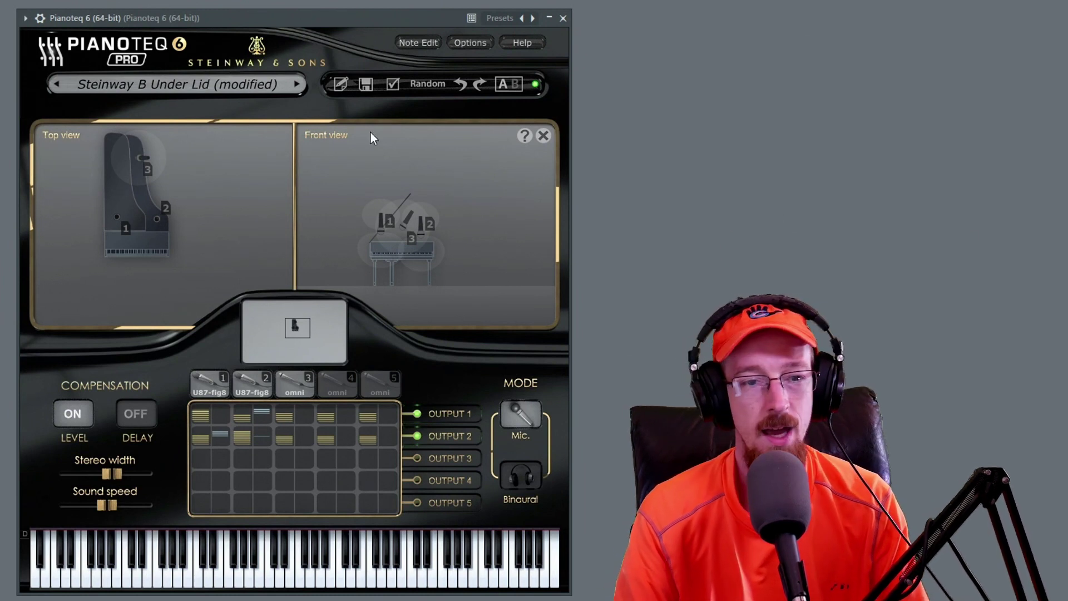
mouse_move(422, 221)
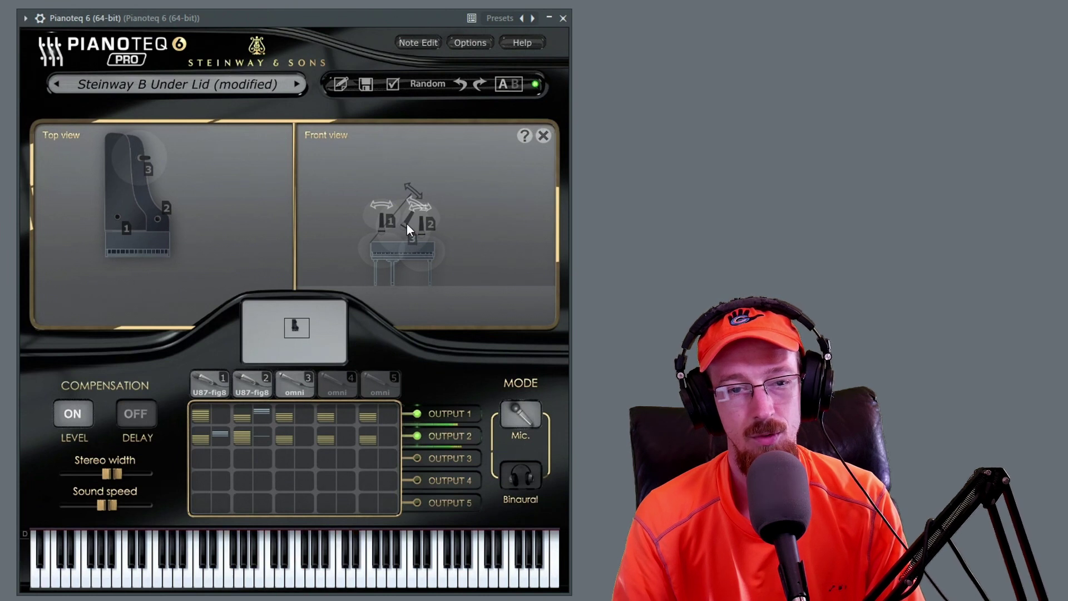
left_click_drag(407, 205, 409, 128)
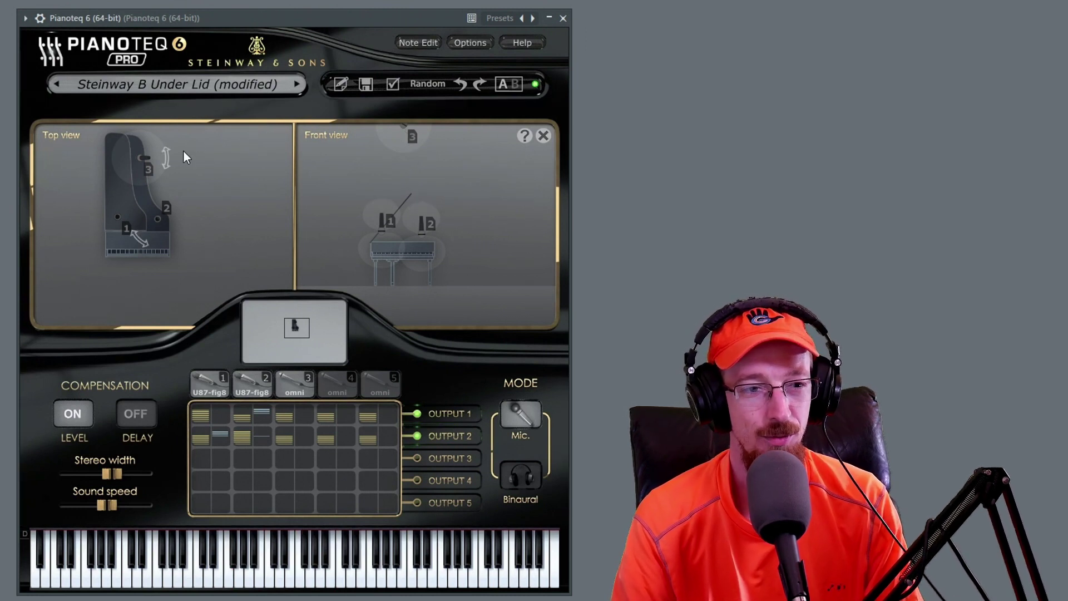
Move microphone 3 away from the piano to the far corner of the room, and switch off microphones 2 and 3.
left_click(302, 323)
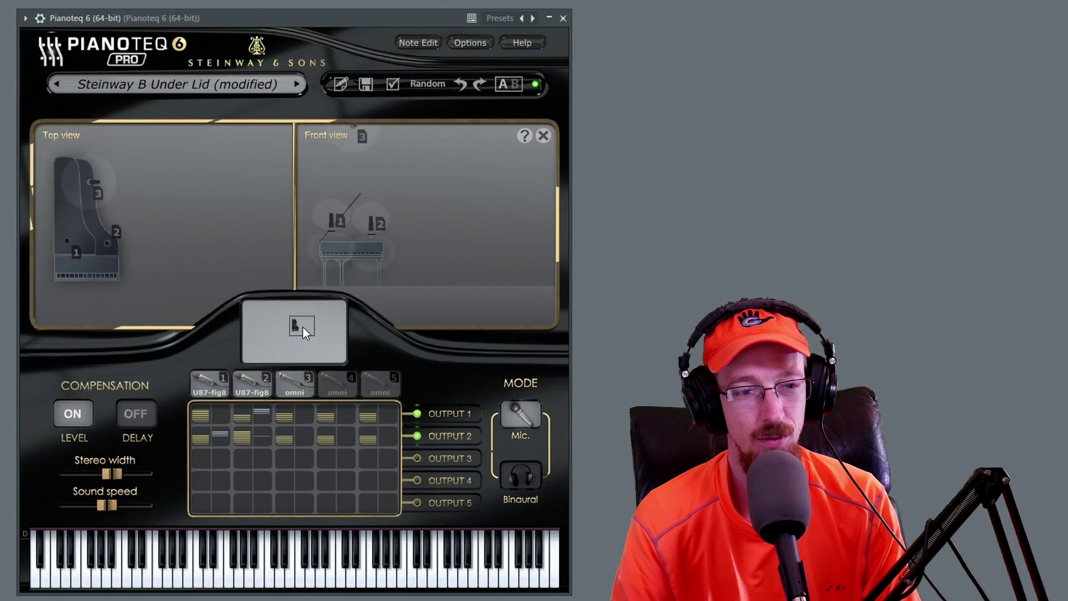
mouse_move(95, 180)
left_mouse_down()
mouse_move(166, 173)
mouse_move(212, 198)
mouse_move(192, 196)
mouse_move(244, 170)
left_mouse_up()
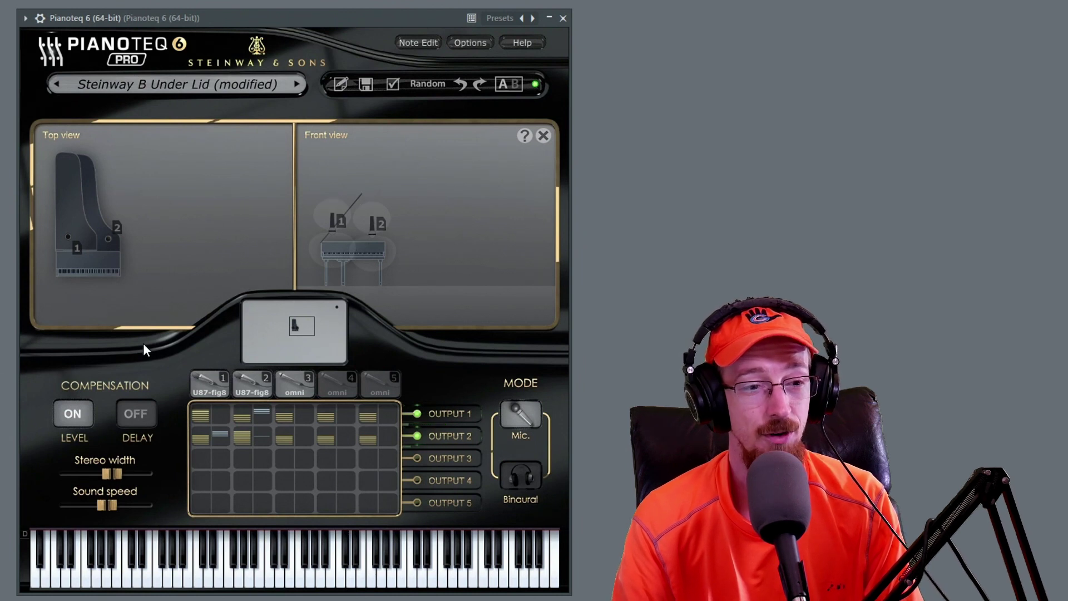
left_click(269, 379)
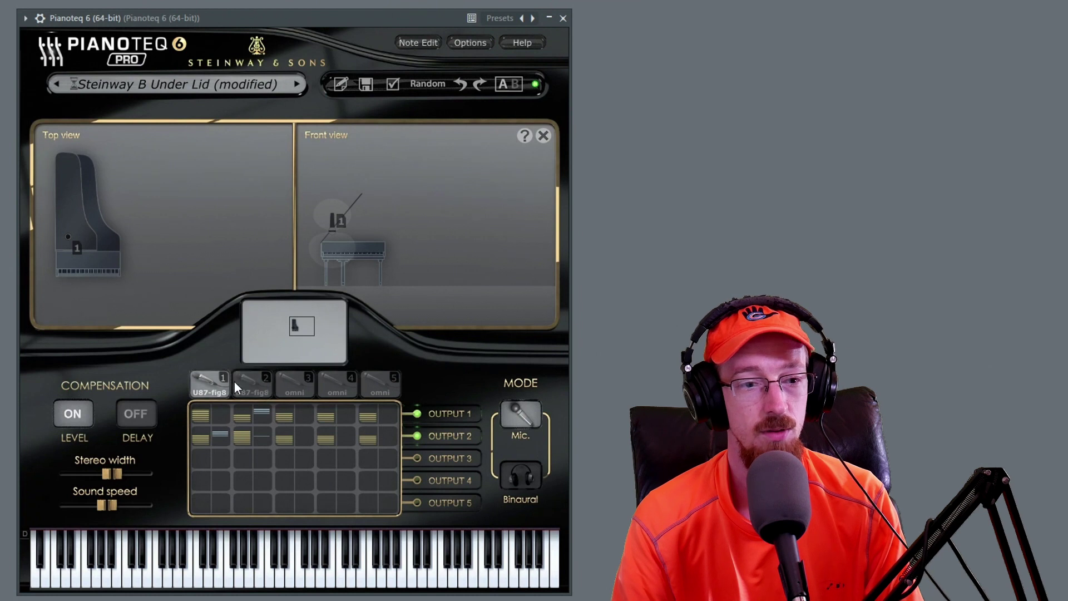
Move microphone 1 to the treble side of the piano and on to the far corner of the room.
left_click(210, 390)
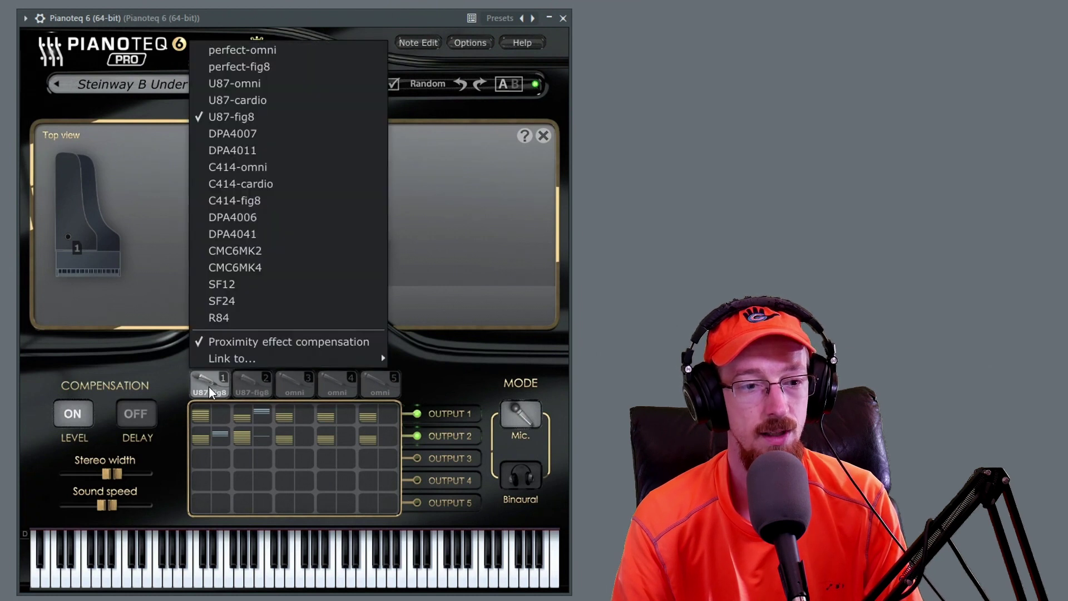
left_click(176, 343)
mouse_move(81, 248)
left_mouse_down()
mouse_move(95, 247)
mouse_move(84, 243)
left_mouse_up()
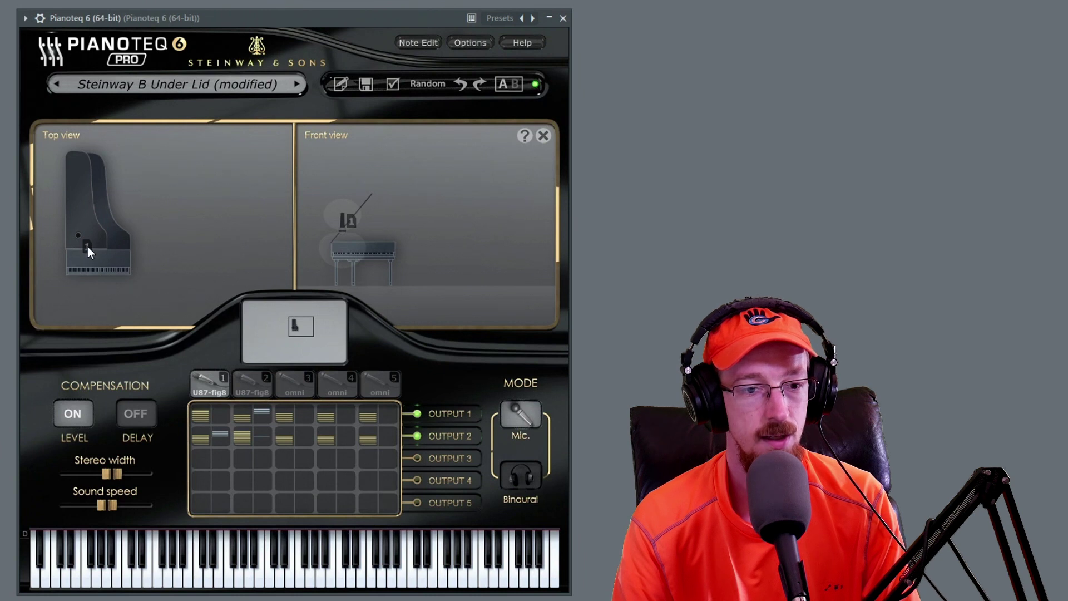
left_click_drag(341, 224, 393, 219)
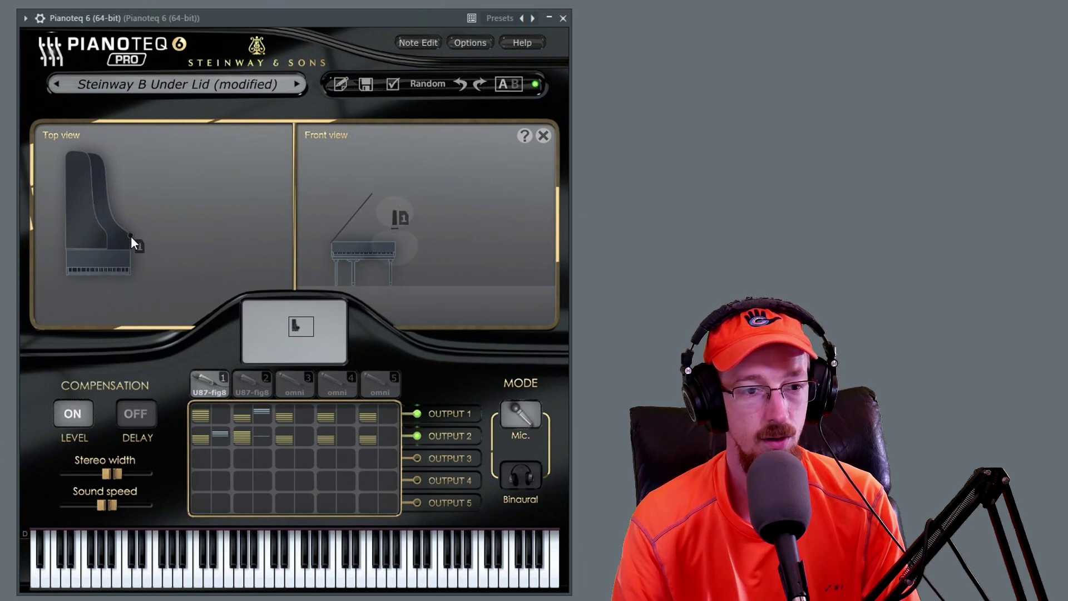
left_click_drag(131, 236, 309, 144)
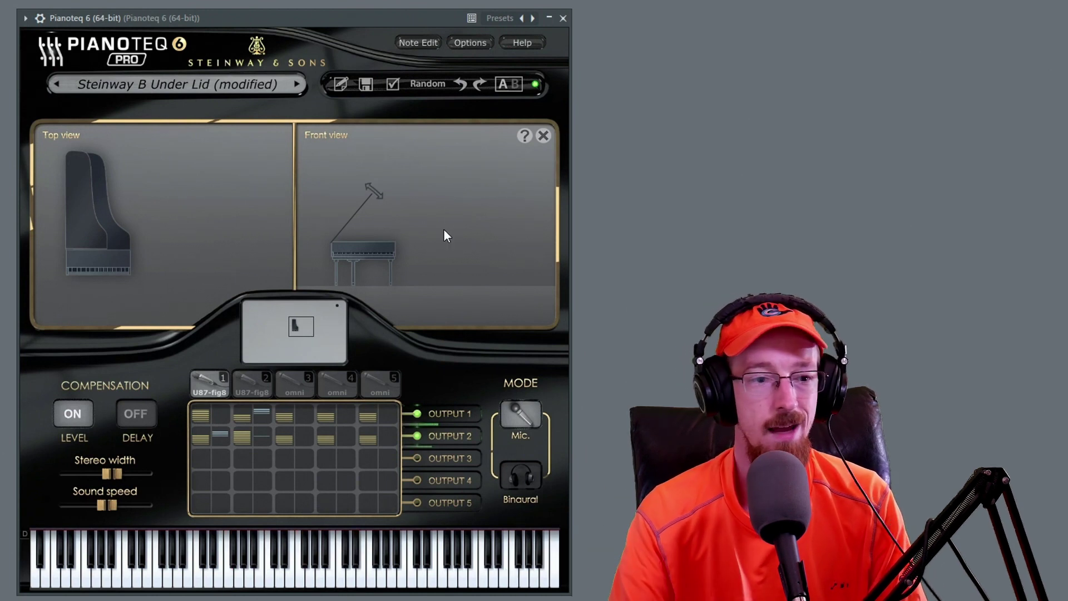
Set microphone 1's model to perfect-omni and, with level compensation on, push it farther into the room's corner.
left_click(225, 392)
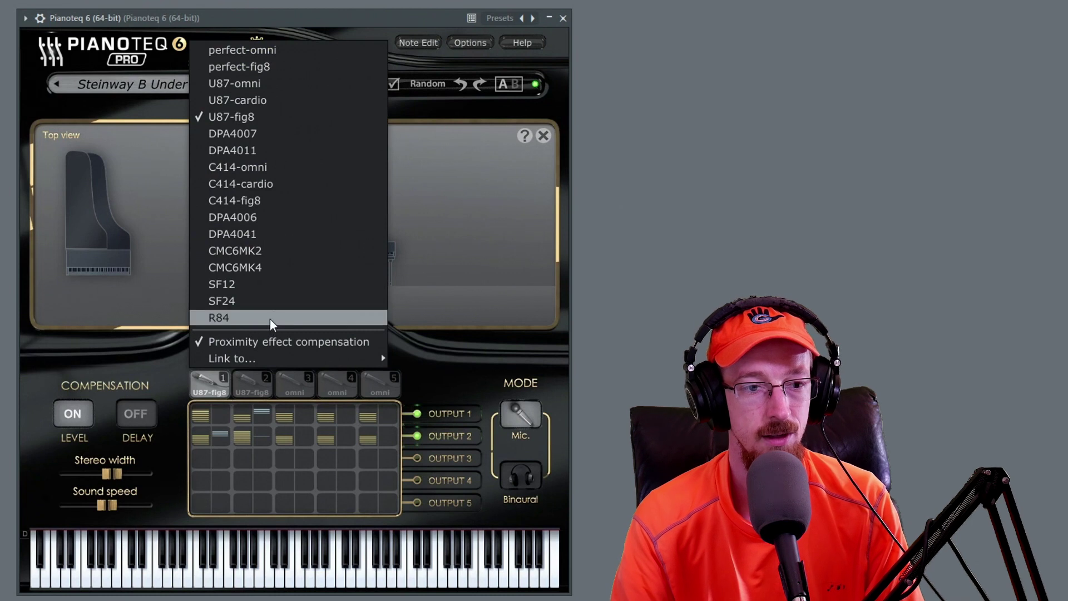
left_click(272, 49)
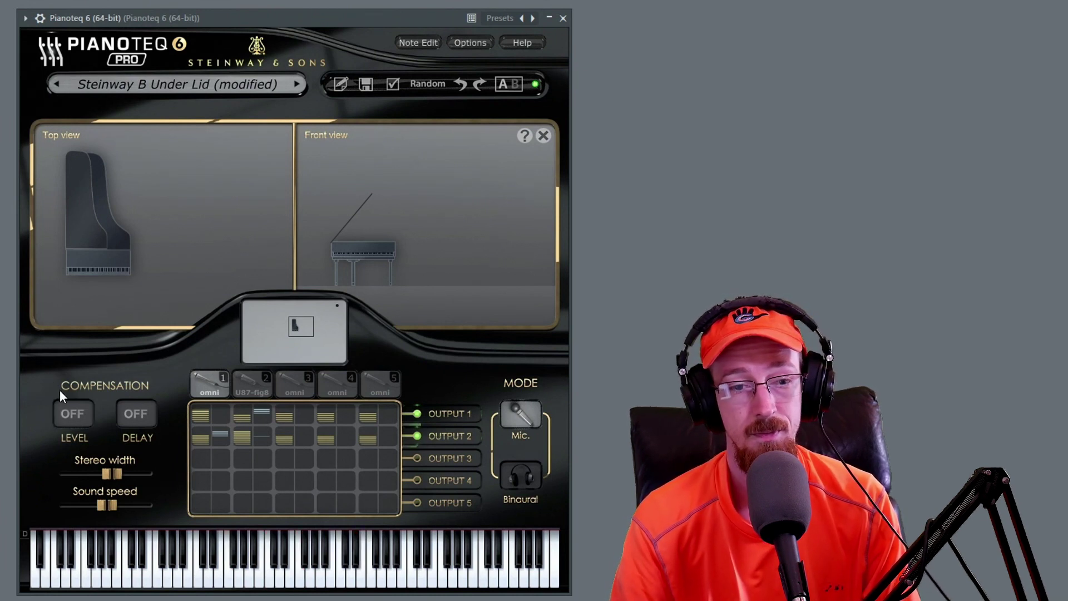
left_click(73, 413)
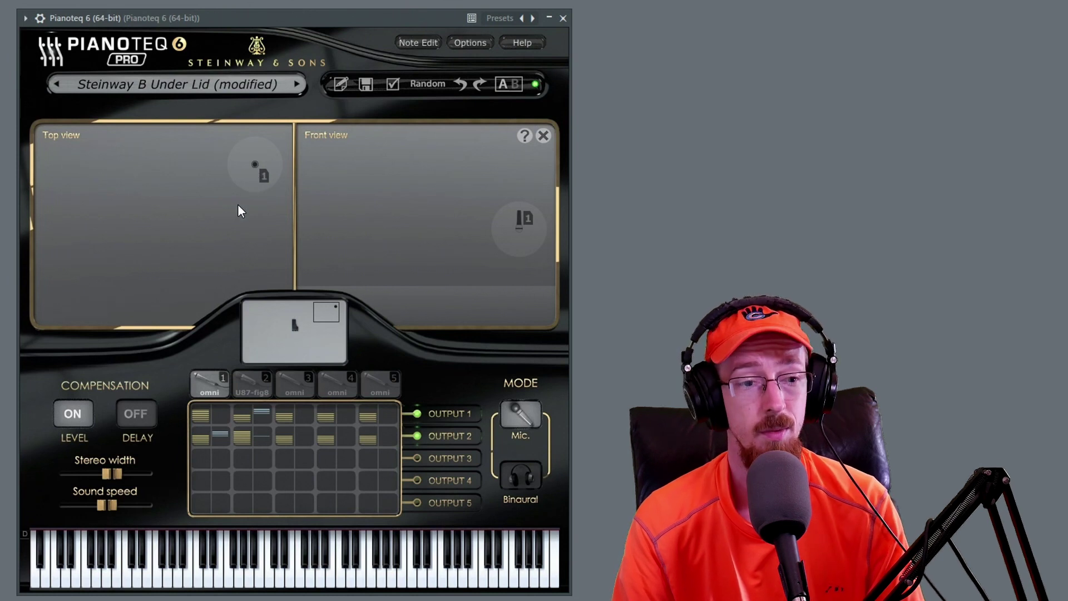
left_click_drag(253, 165, 275, 148)
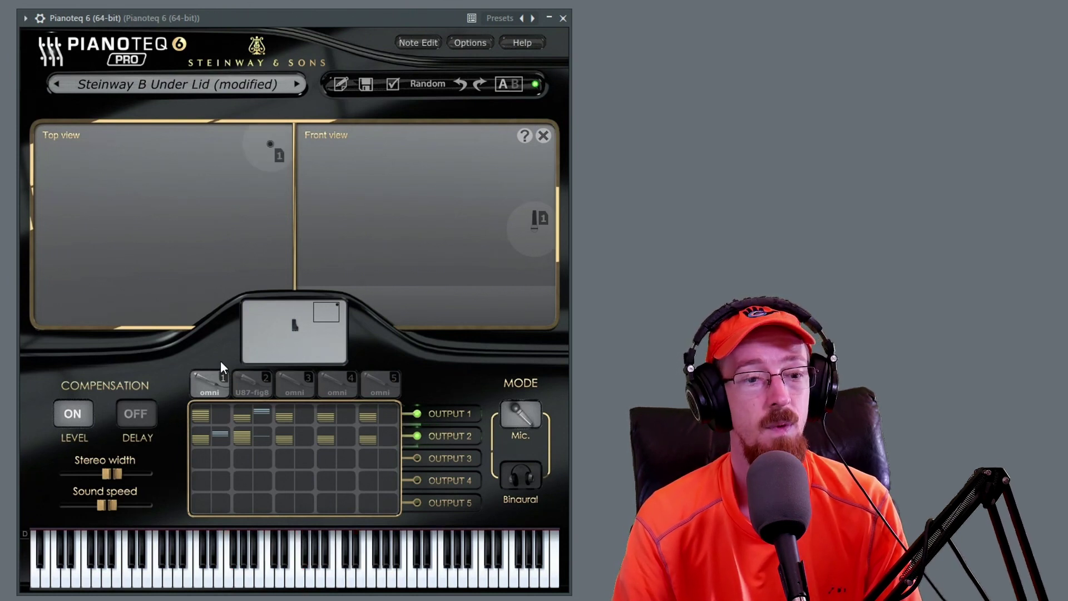
Switch microphone 2 on at the piano and enable delay compensation together with level compensation.
left_click(250, 383)
left_click(269, 377)
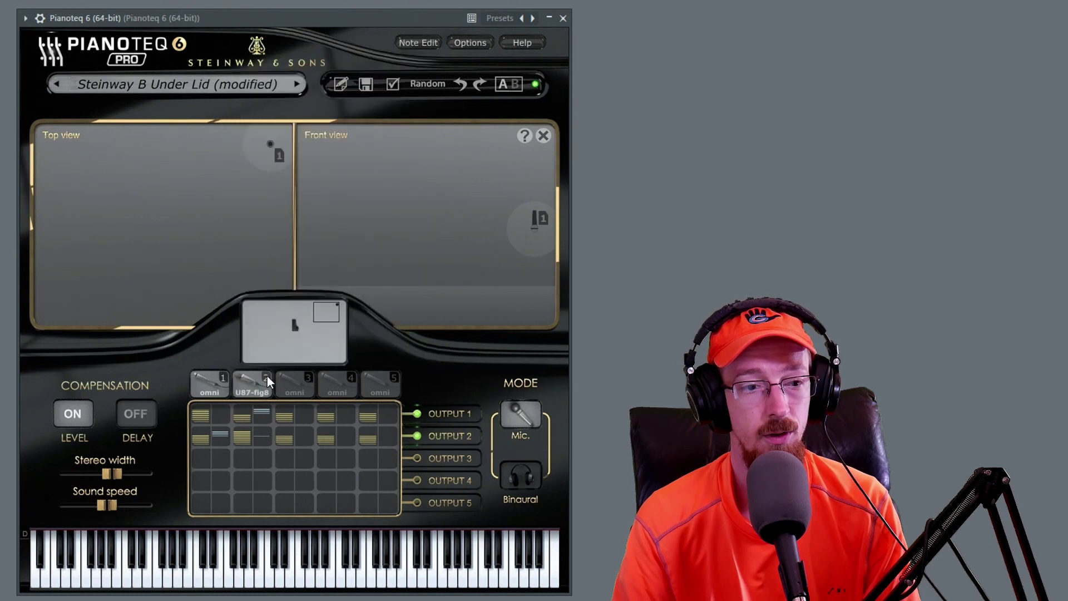
left_click(296, 332)
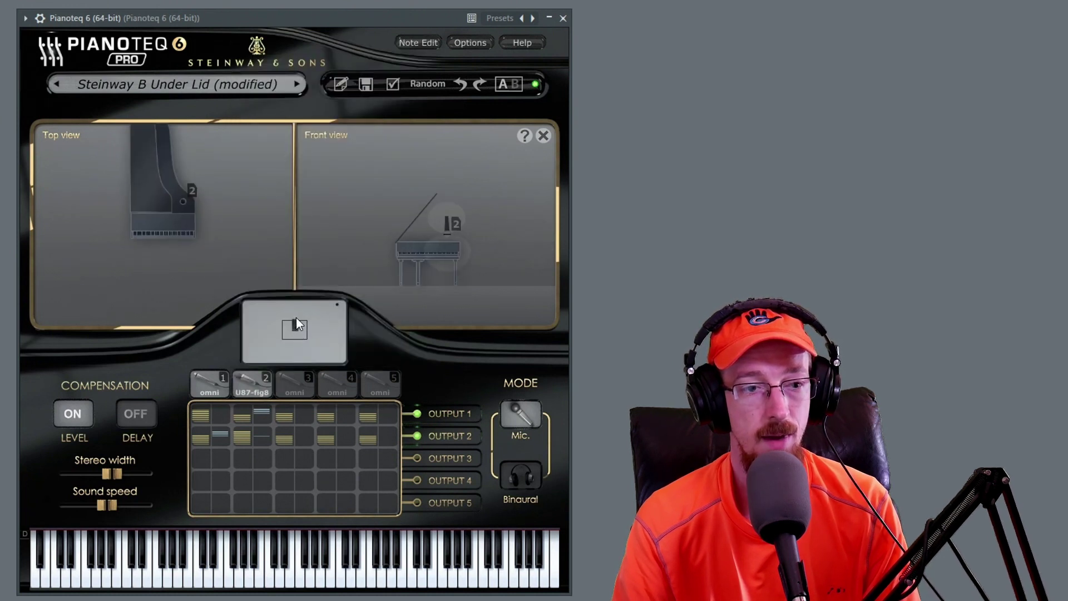
mouse_move(191, 193)
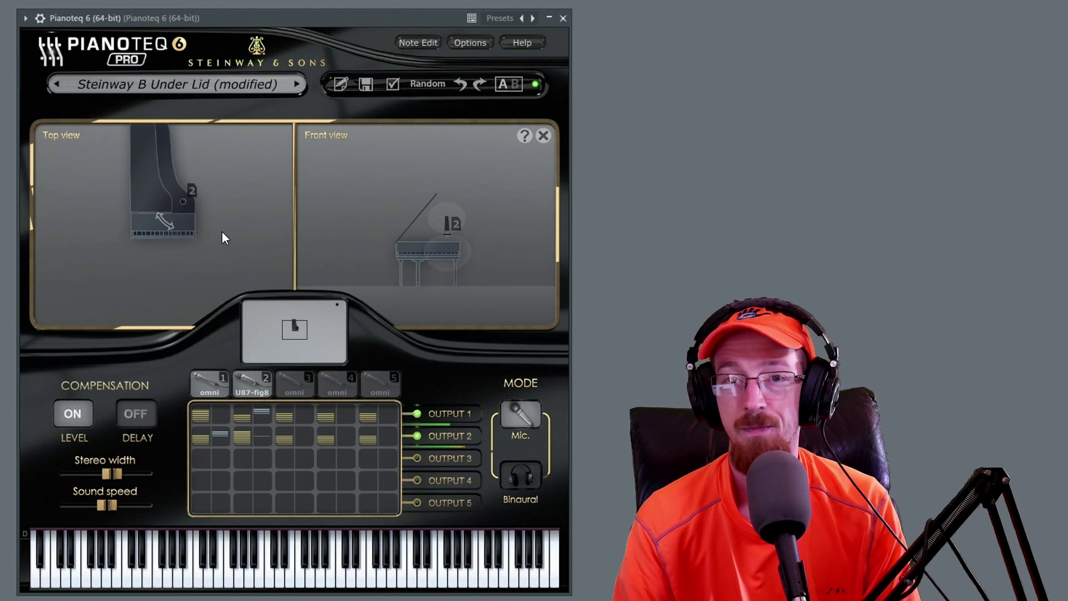
left_click(141, 415)
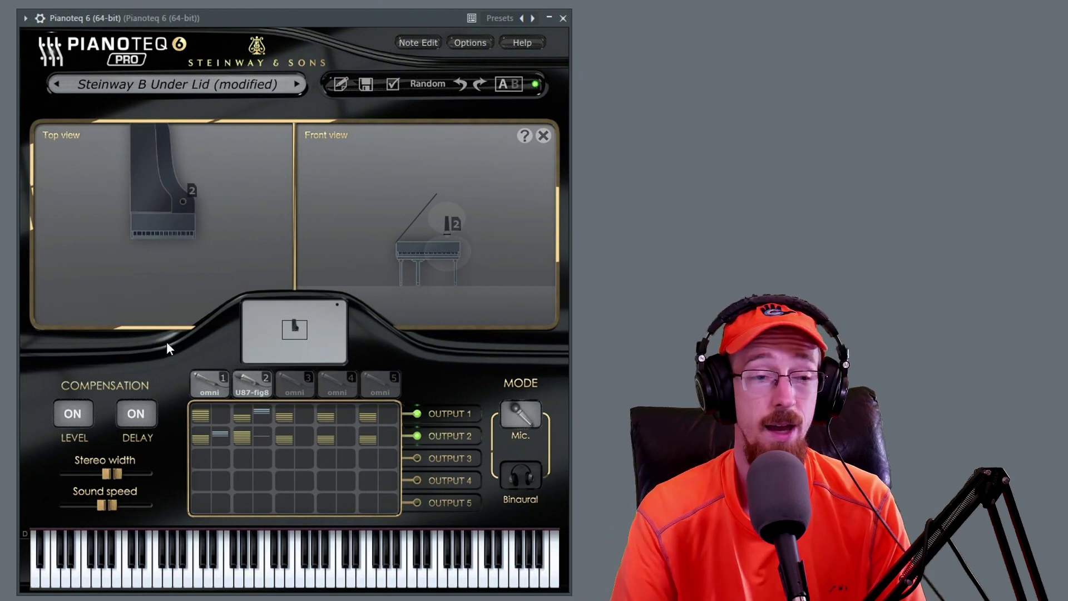
left_click(135, 421)
left_click(83, 421)
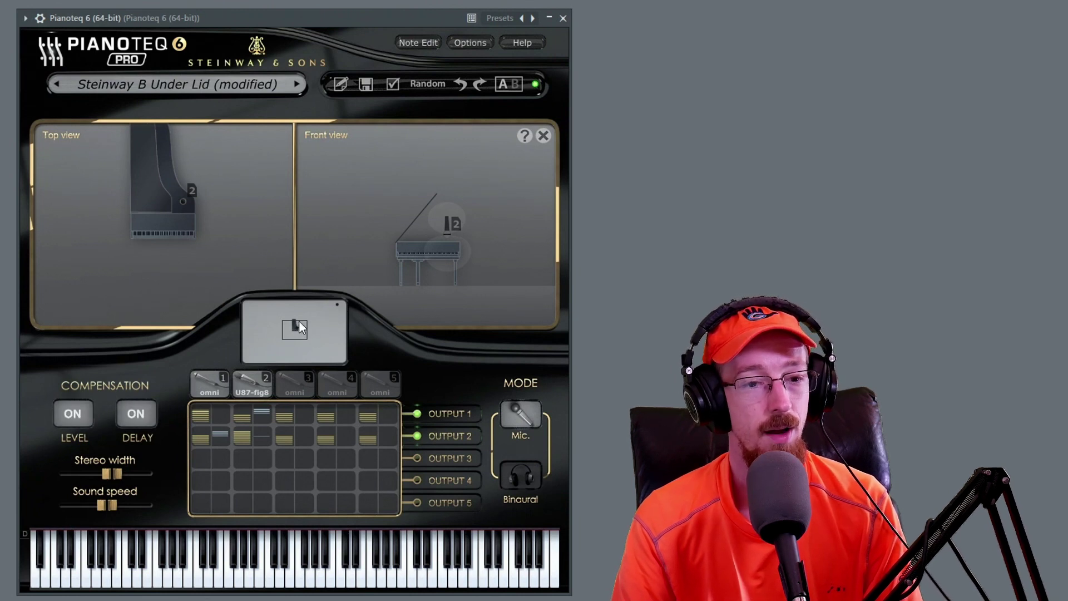
Bring microphone 1 back from the room's corner to just beside the piano's curved side.
left_click_drag(298, 321, 414, 207)
left_click_drag(259, 143, 27, 289)
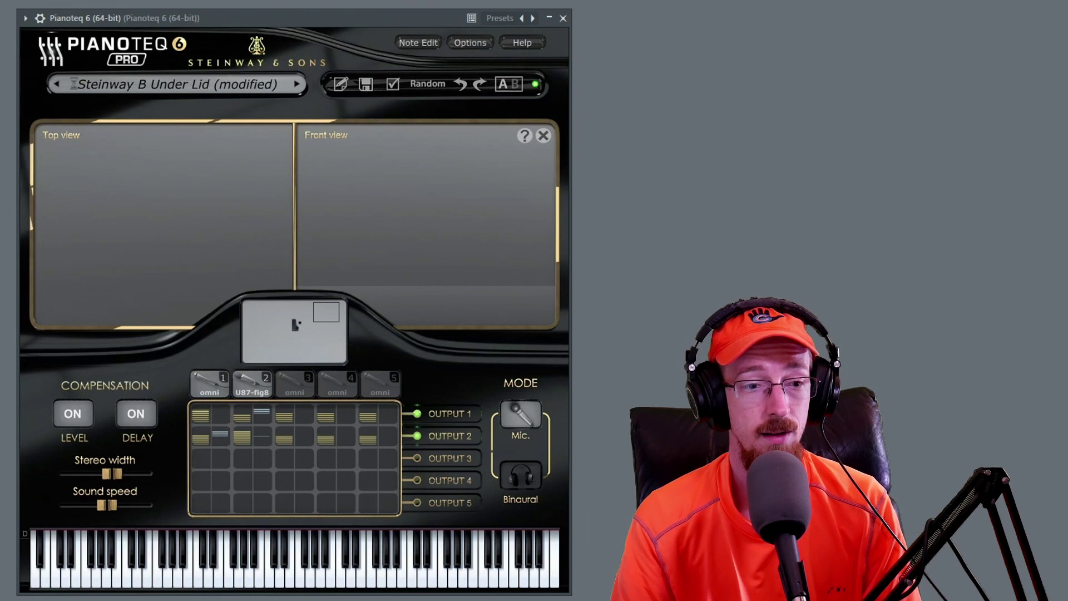
mouse_move(305, 344)
left_mouse_down()
mouse_move(291, 324)
mouse_move(300, 330)
left_mouse_up()
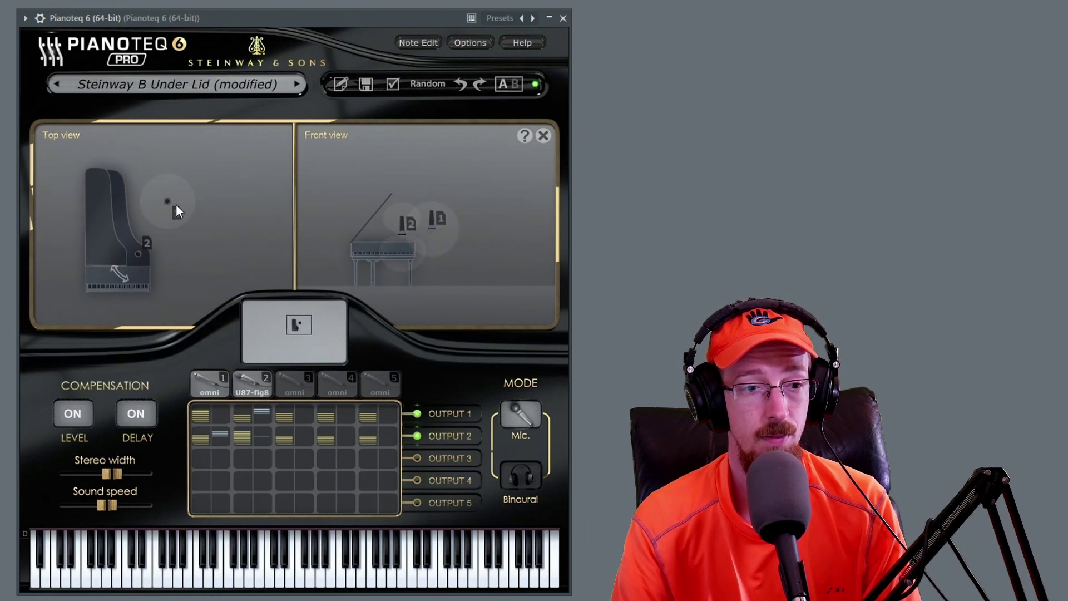
left_click_drag(175, 203, 165, 208)
Set microphones 1 and 2 to C414-fig8 and place them over the strings, 2 on the bass side and 1 on the treble side.
left_click(211, 389)
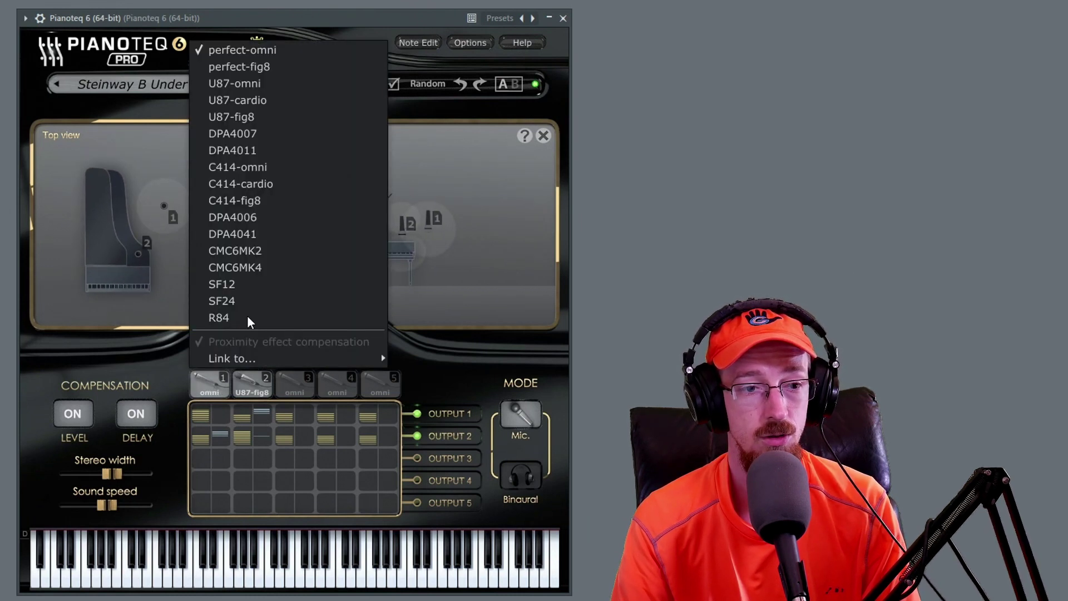
left_click(271, 200)
left_click_drag(139, 253, 98, 254)
left_click(242, 388)
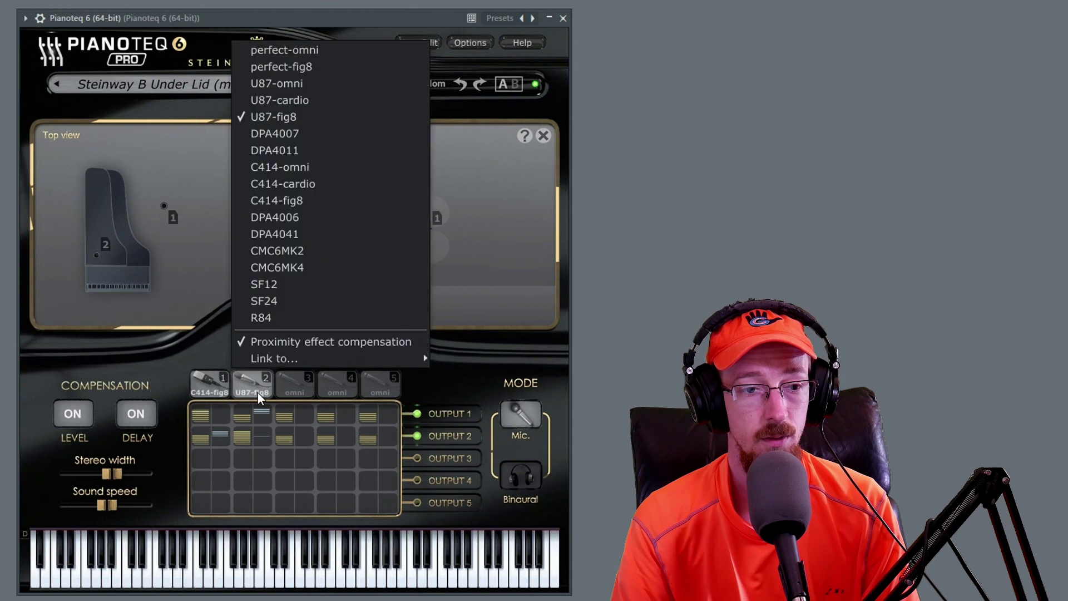
left_click(323, 200)
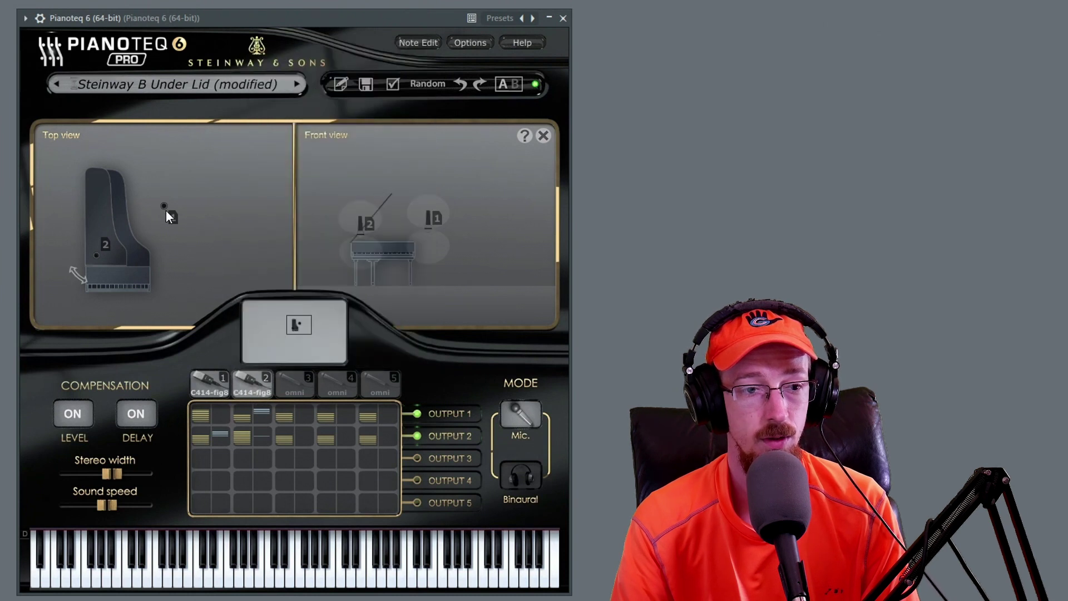
left_click_drag(165, 209, 134, 253)
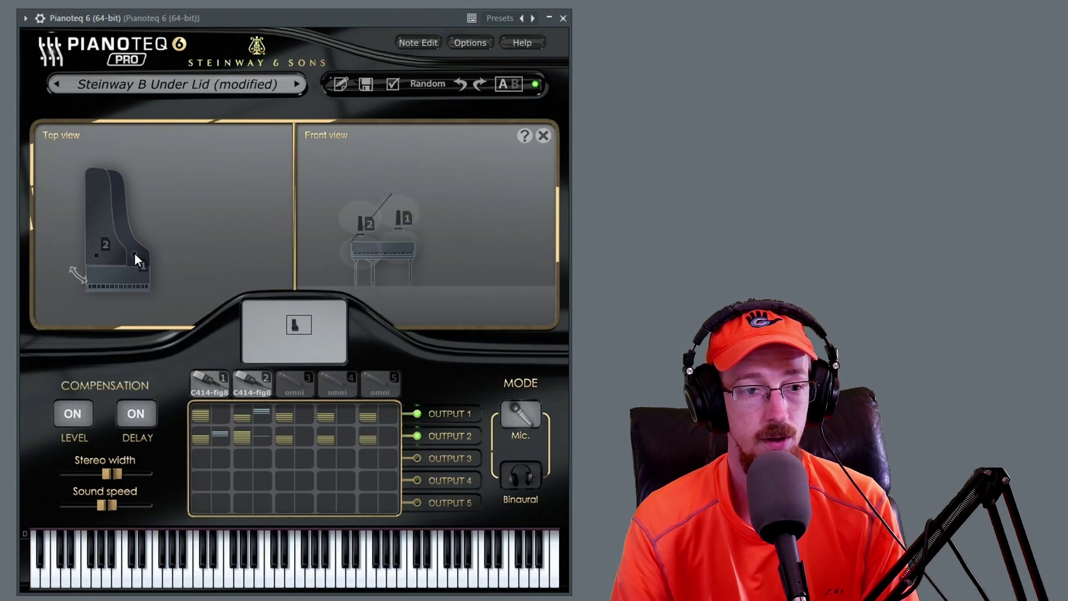
Switch on microphone 3, keeping it as perfect-omni, and move it from the room's corner to above the piano's tail, turned along its length.
left_click(306, 376)
left_click(308, 379)
left_click(308, 379)
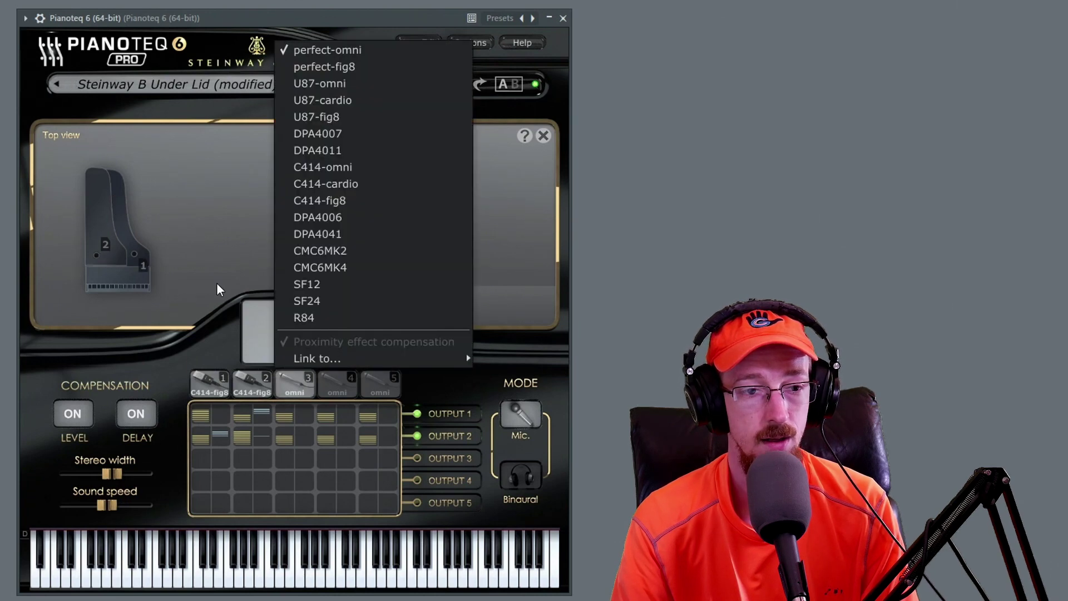
left_click(217, 284)
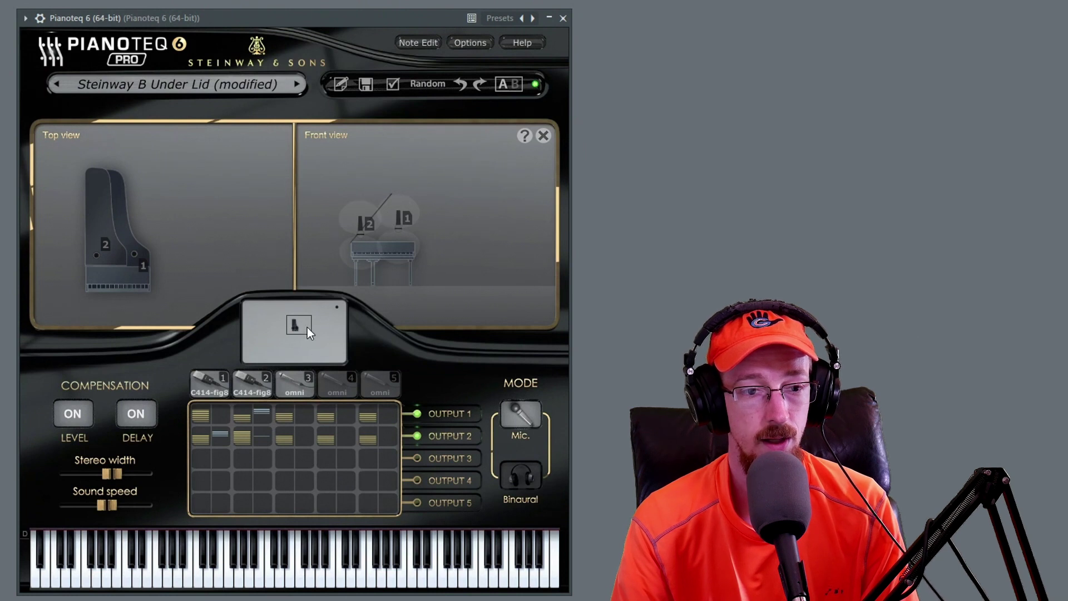
left_click(336, 309)
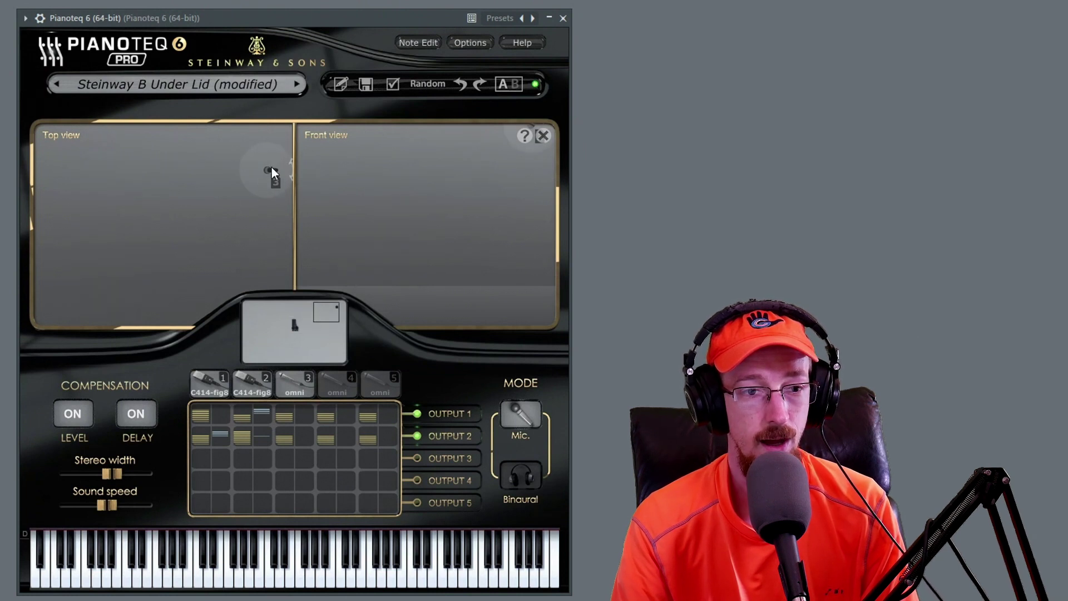
left_click_drag(271, 166, 33, 262)
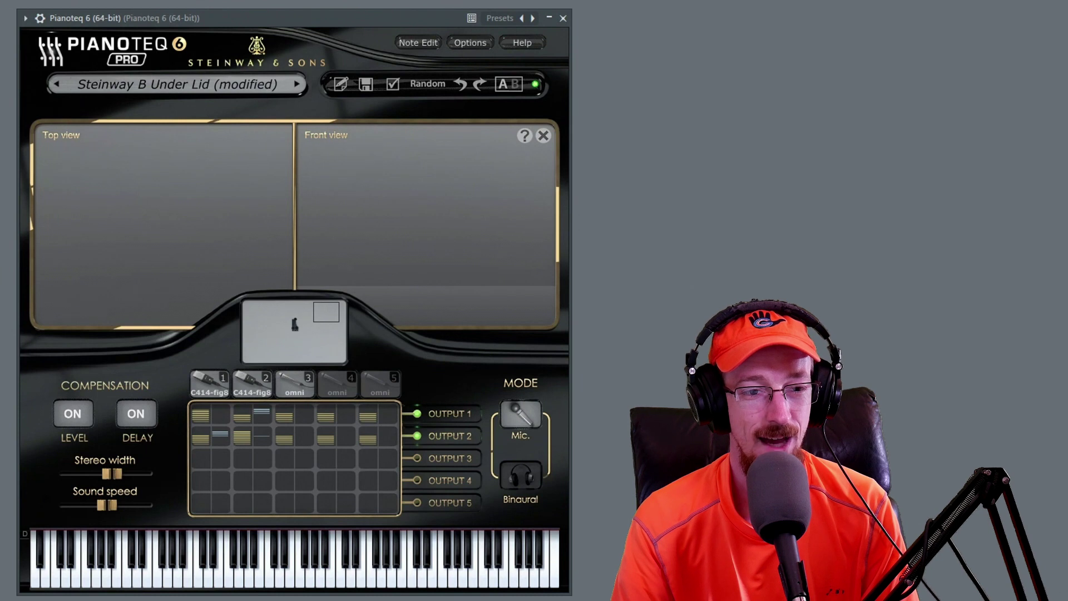
left_click(294, 326)
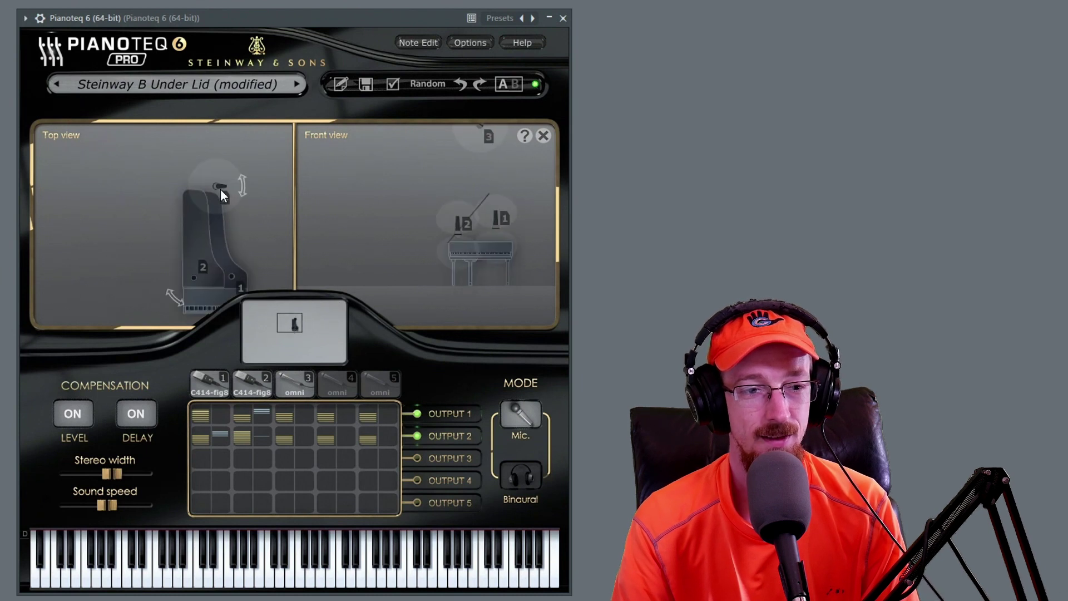
left_click_drag(220, 188, 209, 191)
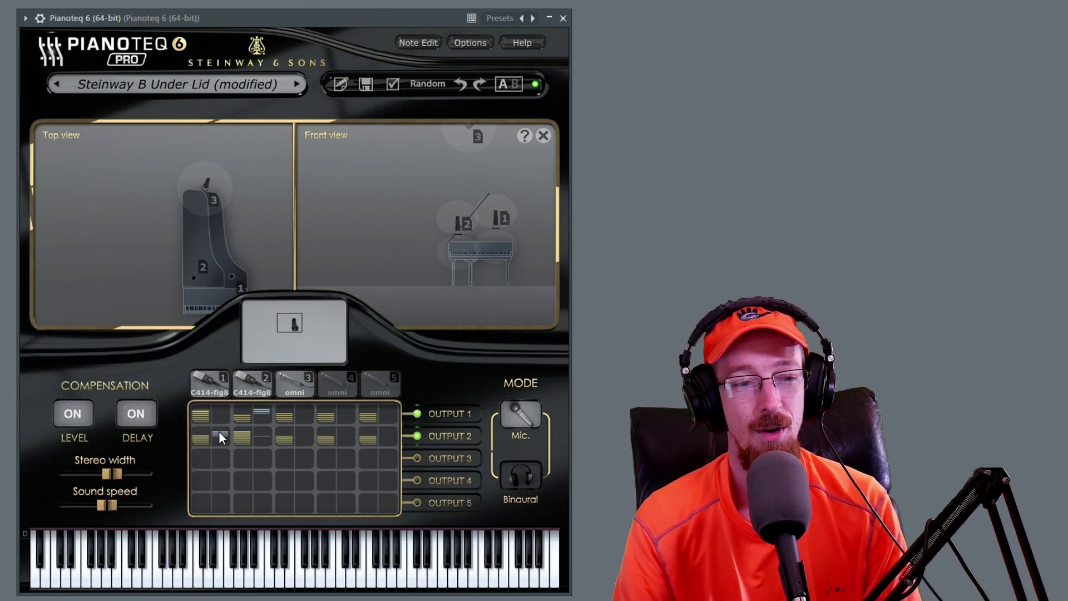
Reset to zero the delays of microphone 1 on output 2 and microphone 2 on output 1.
left_click_drag(218, 431, 259, 437)
mouse_move(262, 425)
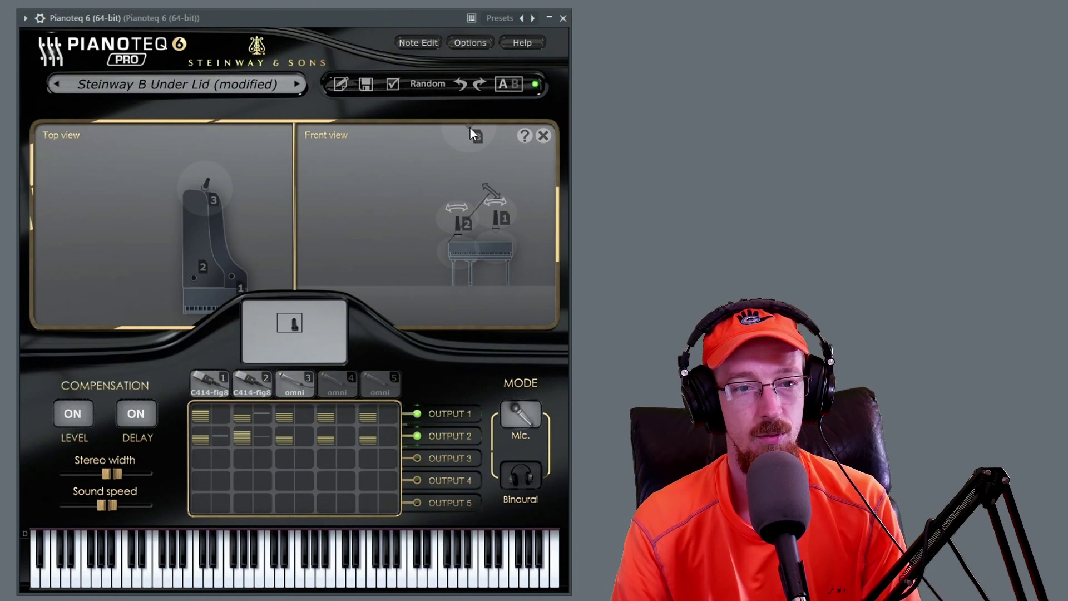
Lower microphone 3 to just above the open lid, and move it away to the far side of the room.
left_click_drag(469, 128, 478, 187)
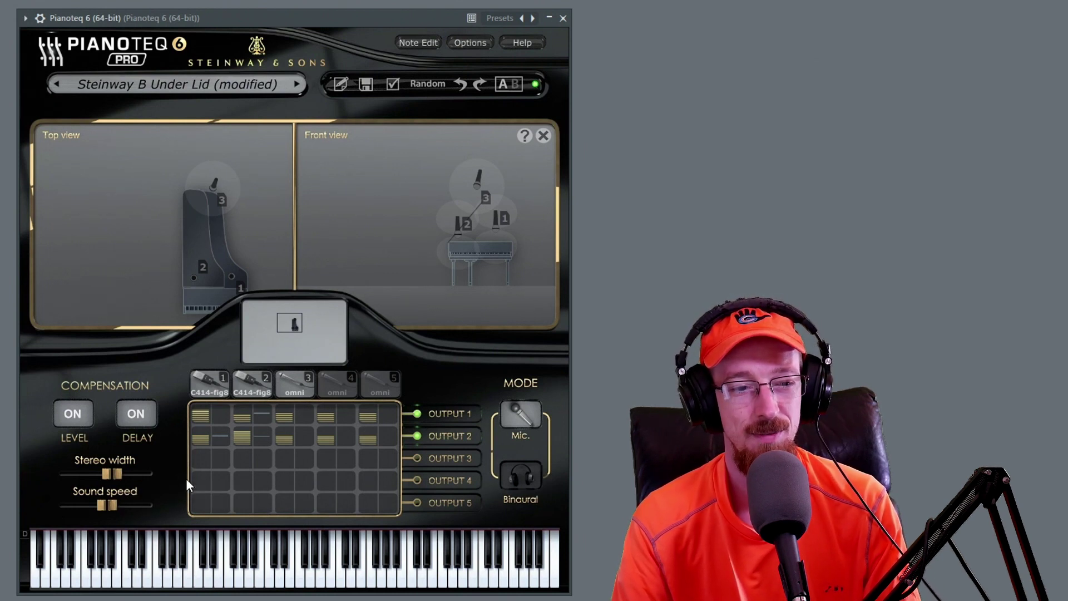
mouse_move(215, 206)
left_click_drag(212, 186, 350, 188)
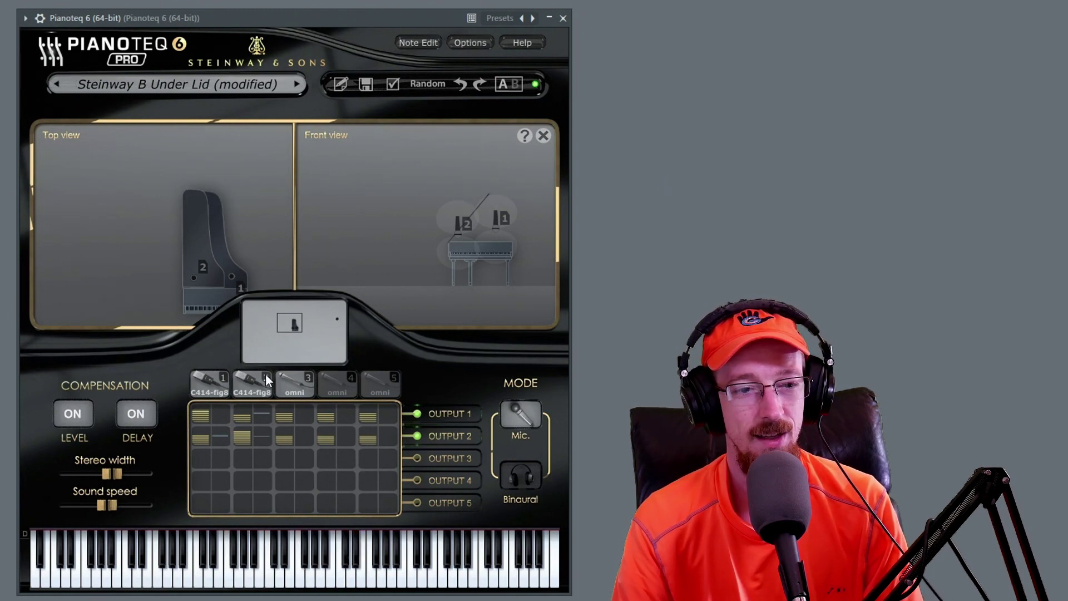
Switch off delay compensation and try the sound speed at its maximum and at its minimum.
left_click(326, 334)
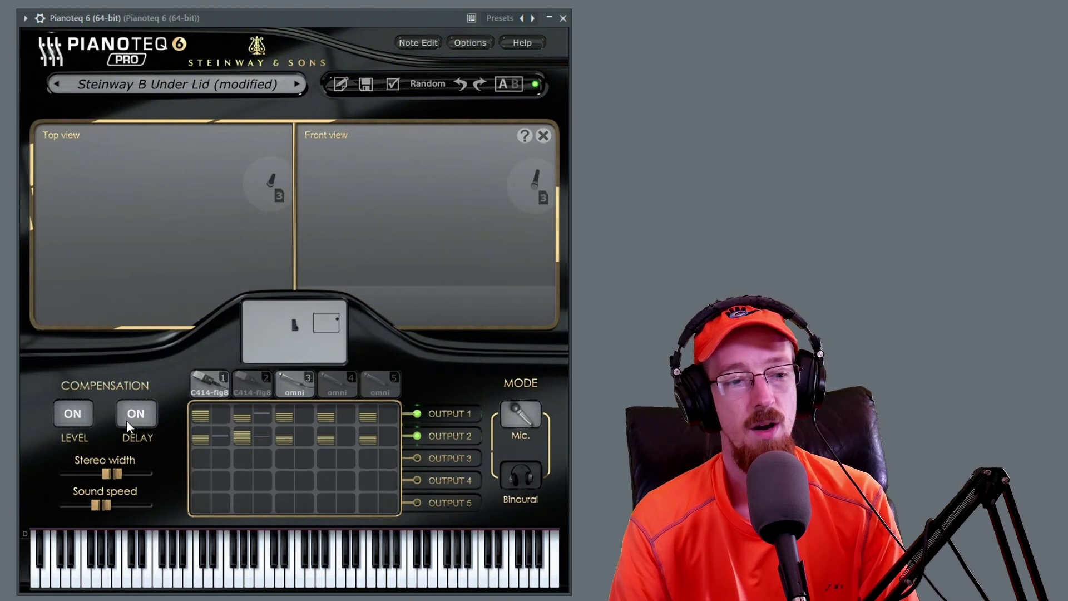
left_click(139, 413)
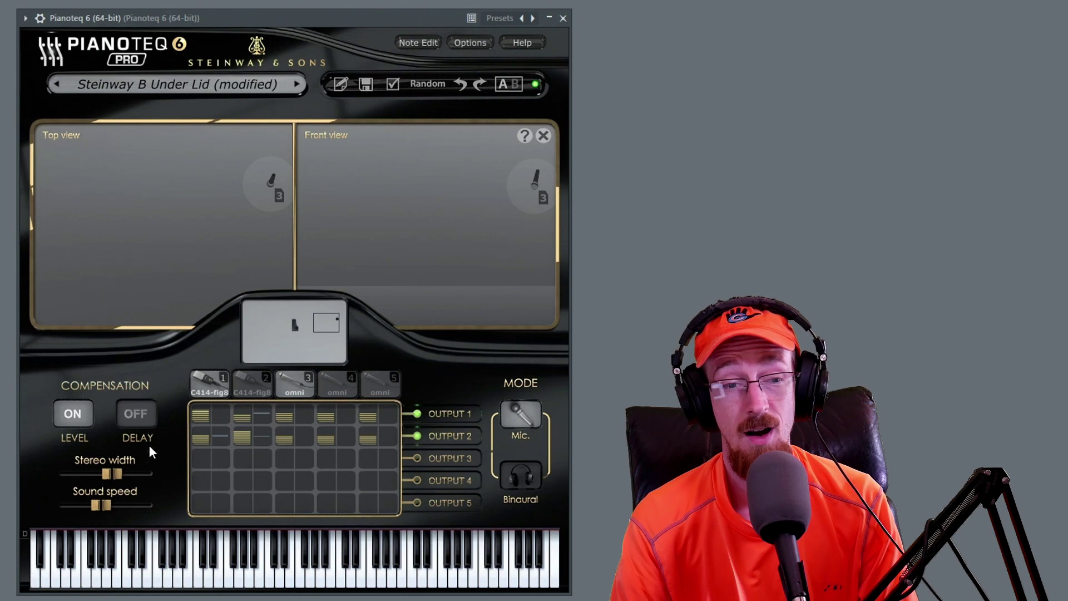
left_click_drag(107, 507, 266, 509)
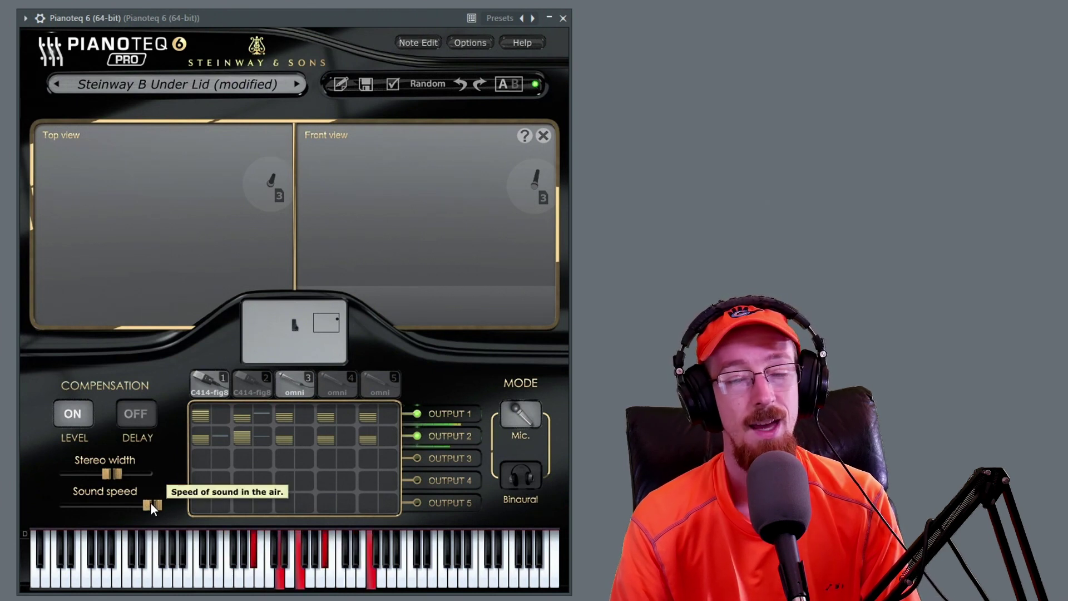
left_click_drag(153, 504, 55, 503)
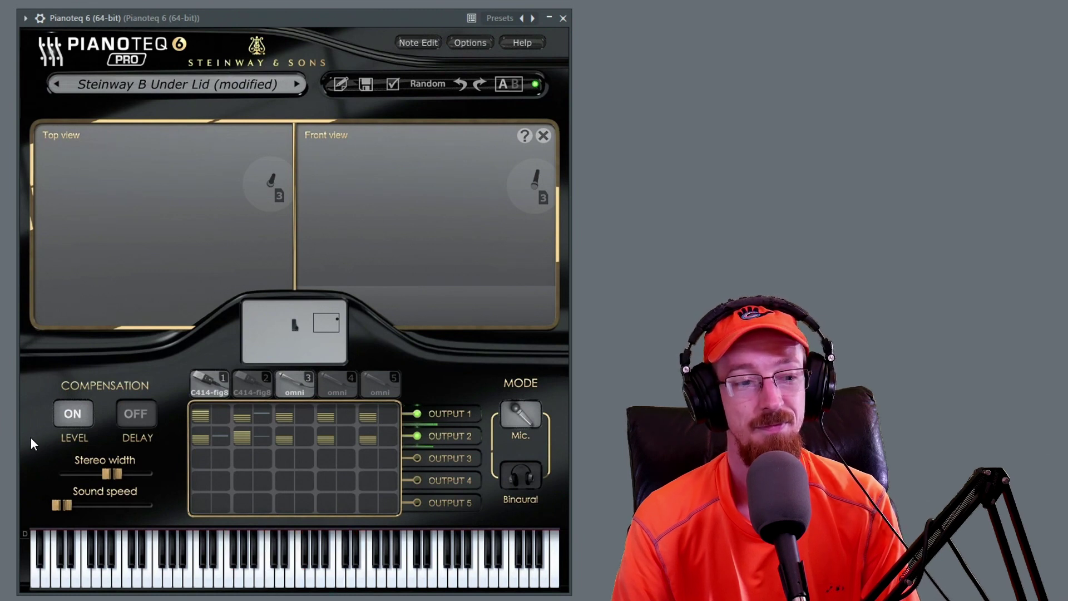
Set the sound speed to 320 m/s.
left_click_drag(68, 506, 104, 517)
double_click(103, 509)
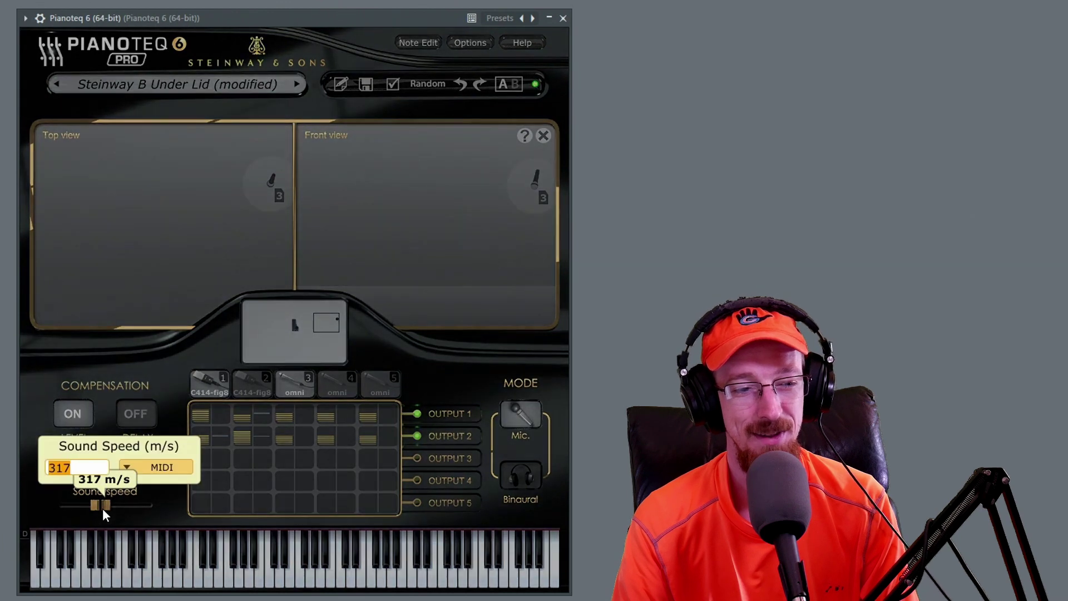
type("320")
key("Return")
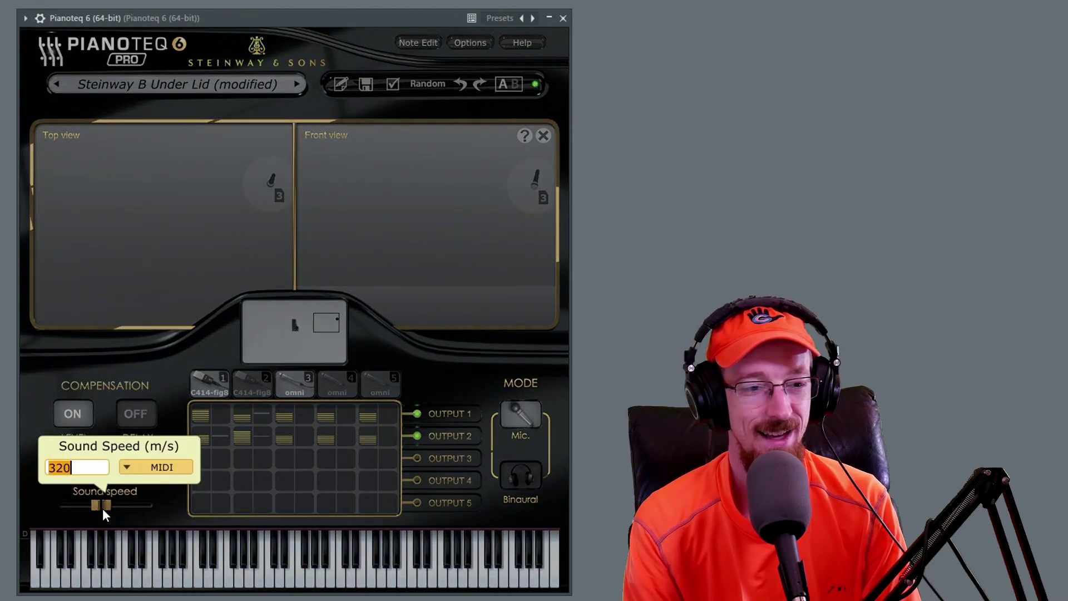
left_click(151, 414)
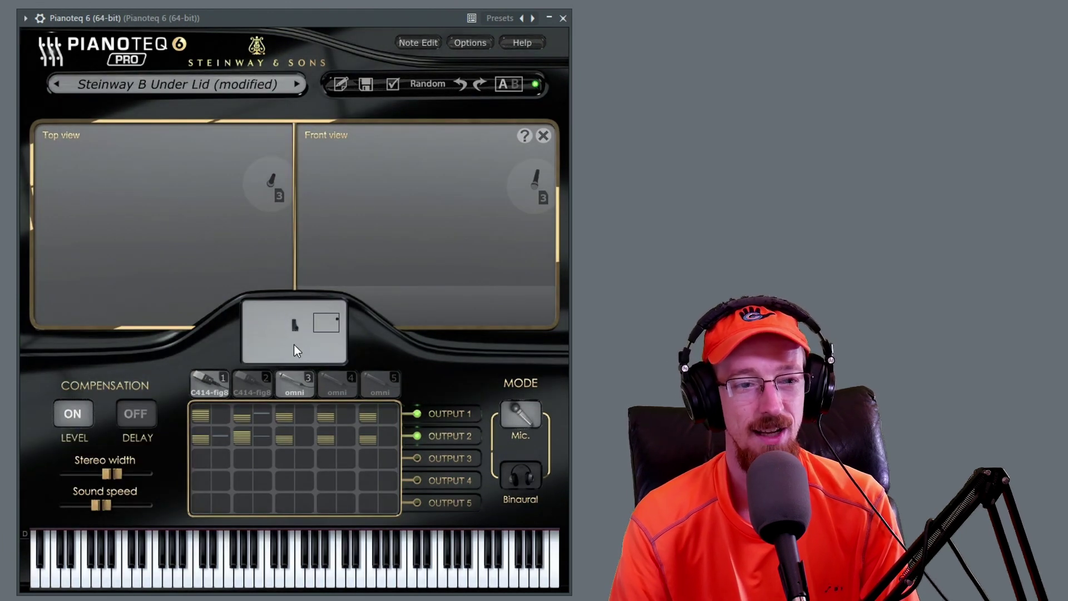
Bring microphone 3 back from the far side of the room to above the piano's tail, and switch microphone 2 back on.
mouse_move(290, 194)
left_click_drag(290, 191, 22, 211)
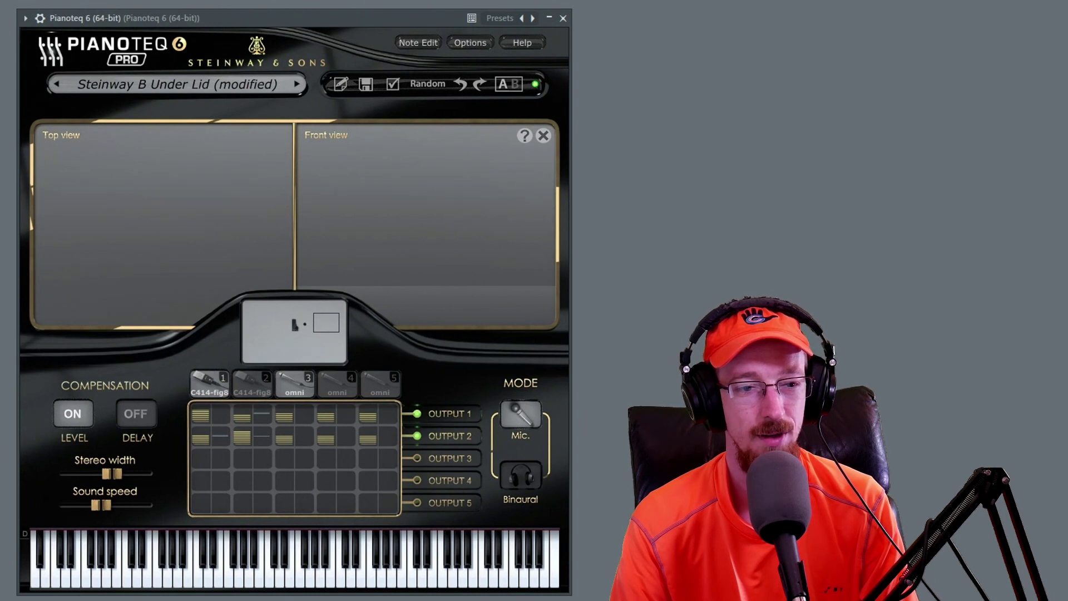
left_click_drag(293, 324, 305, 325)
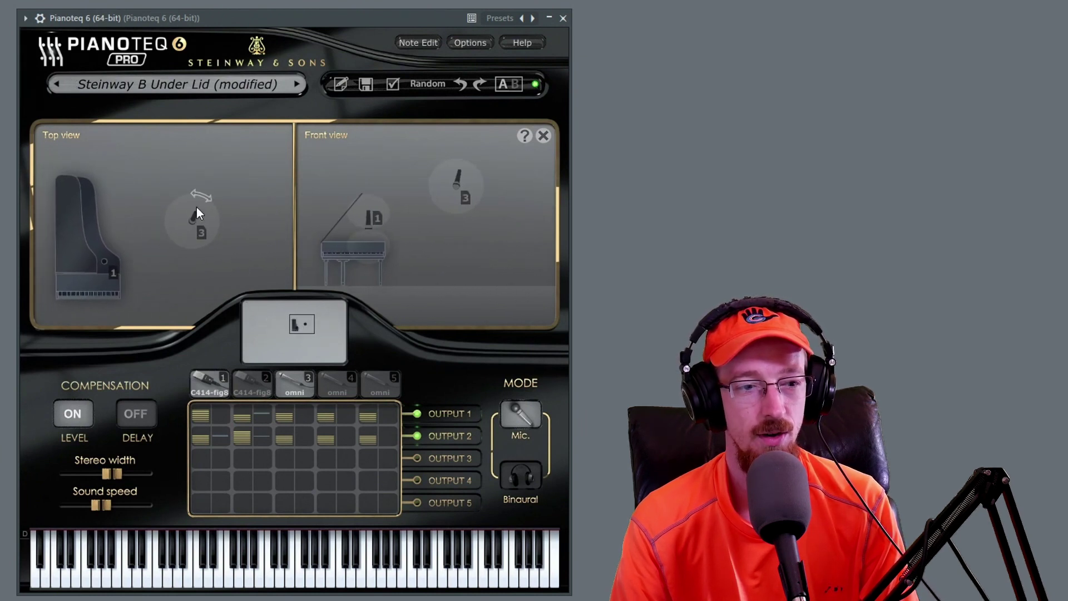
left_click_drag(198, 218, 88, 210)
left_click(265, 377)
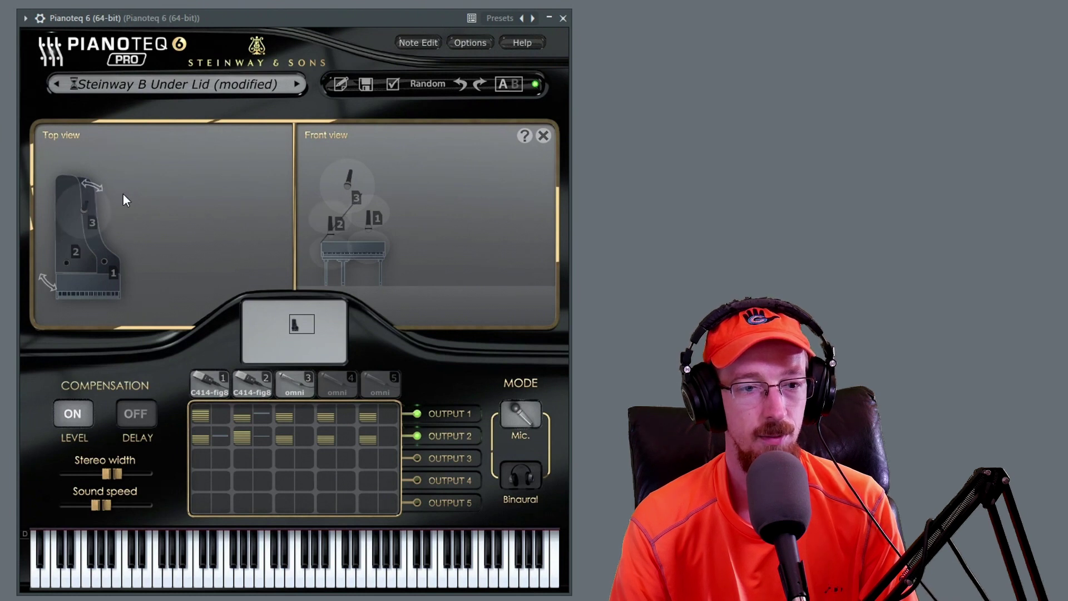
left_click_drag(355, 189, 356, 181)
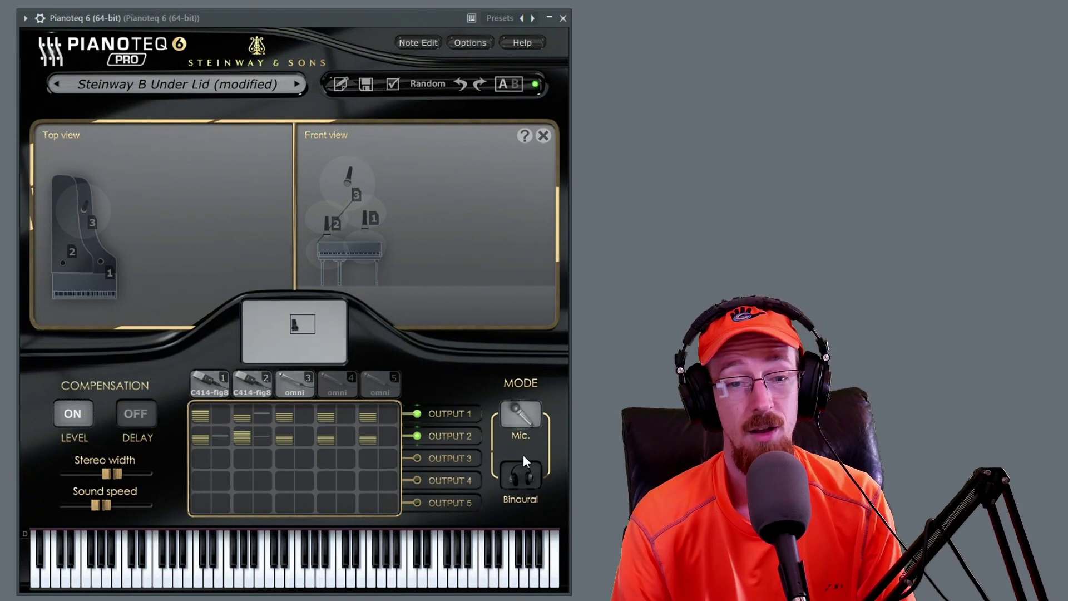
Switch to binaural mode and move the listening head out into the room away from the piano, trying different facing directions.
left_click(519, 475)
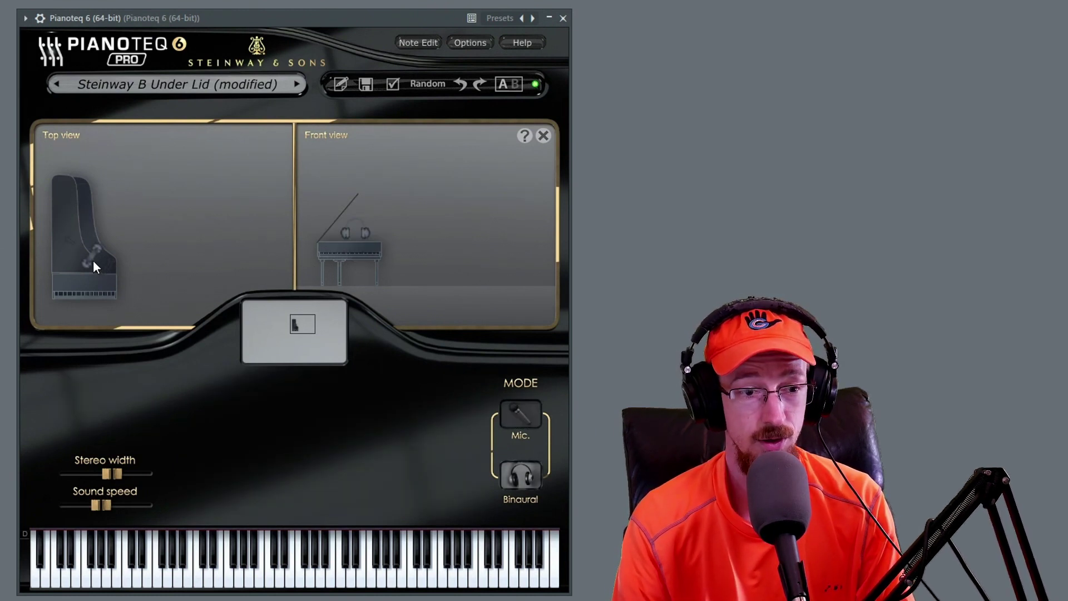
left_click_drag(92, 259, 316, 329)
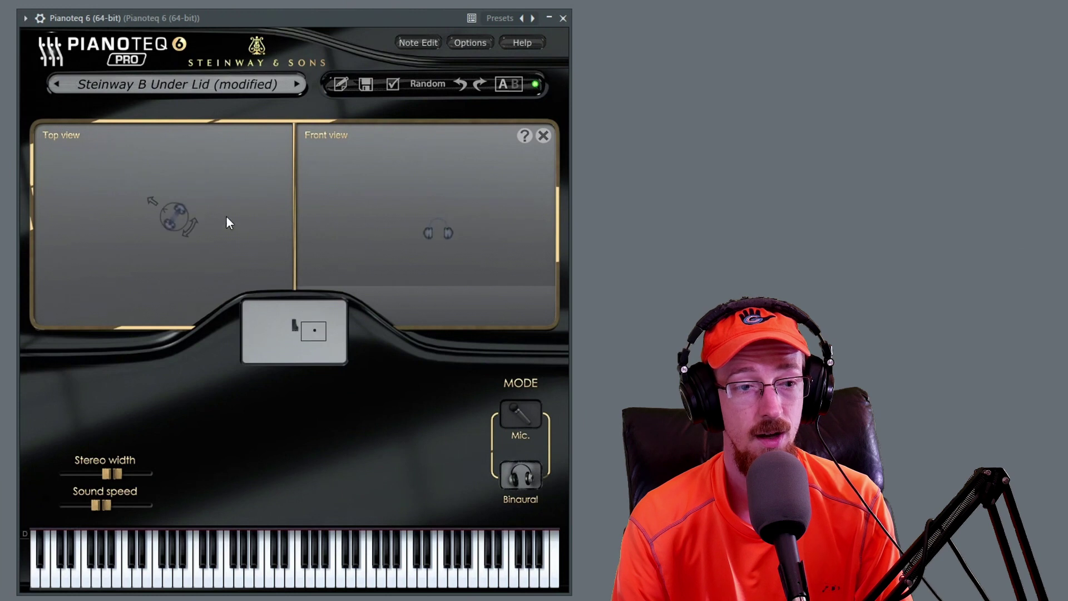
left_click_drag(189, 232, 202, 196)
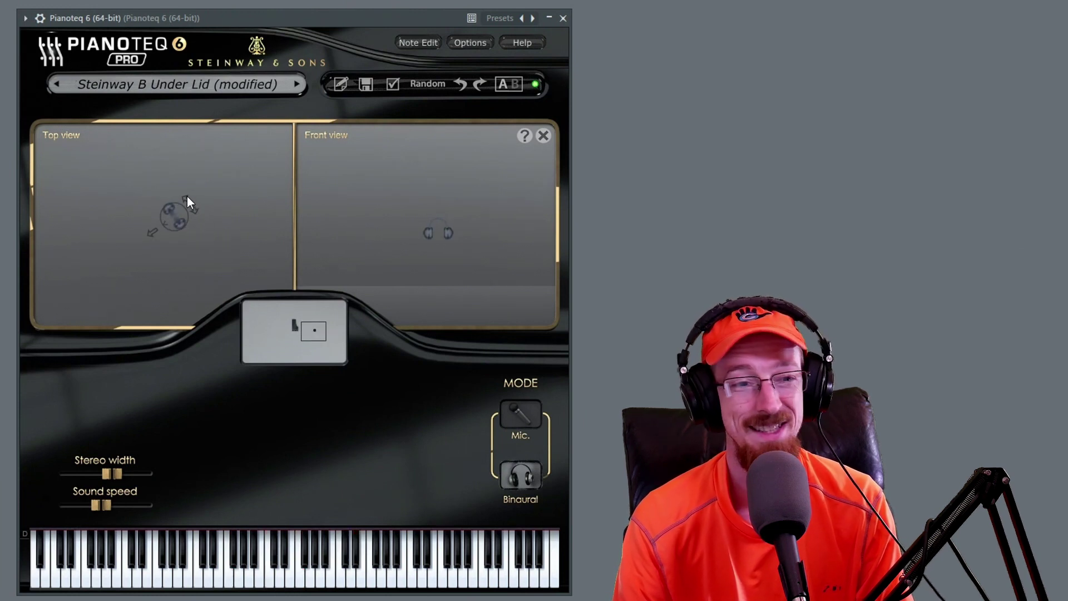
left_click_drag(192, 208, 198, 227)
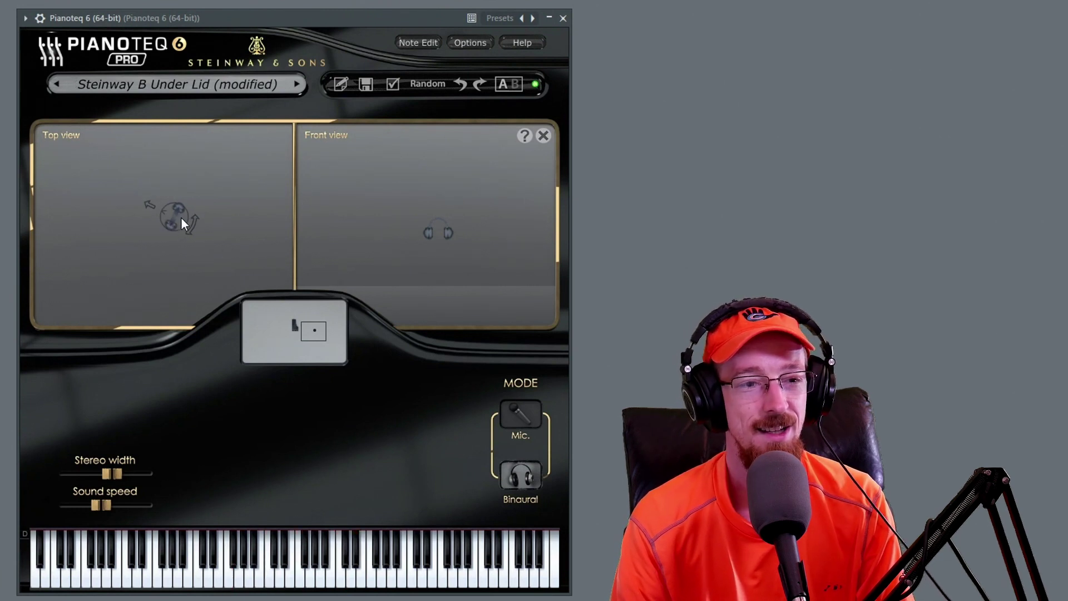
Place the binaural head over the keyboard facing the piano, trying it high above the lid before lowering it to the height of the piano's case.
left_click_drag(181, 217, 64, 198)
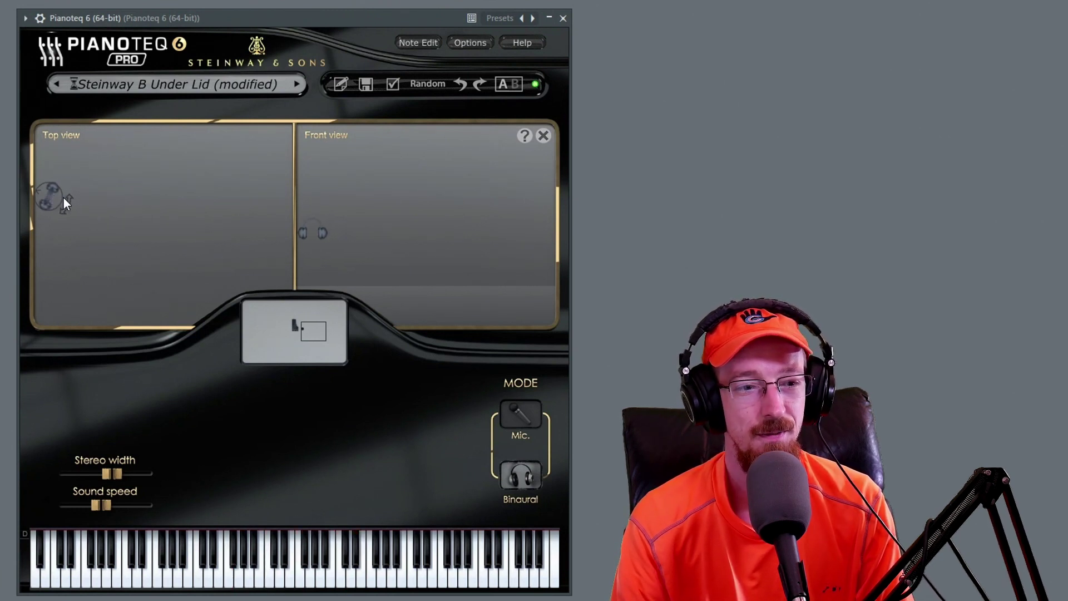
left_click_drag(313, 329, 297, 326)
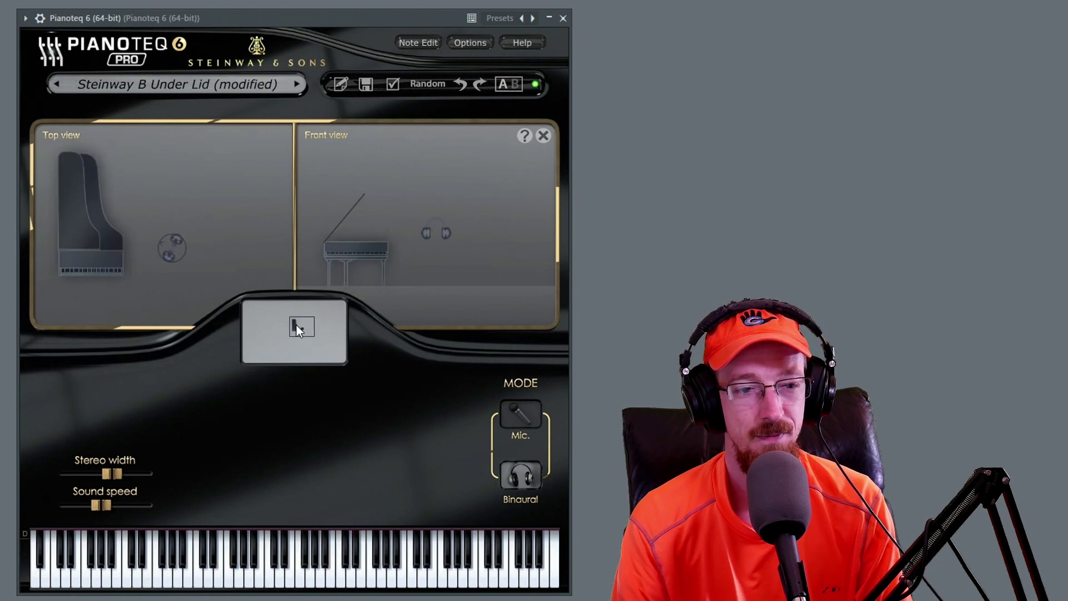
left_click_drag(261, 266, 185, 293)
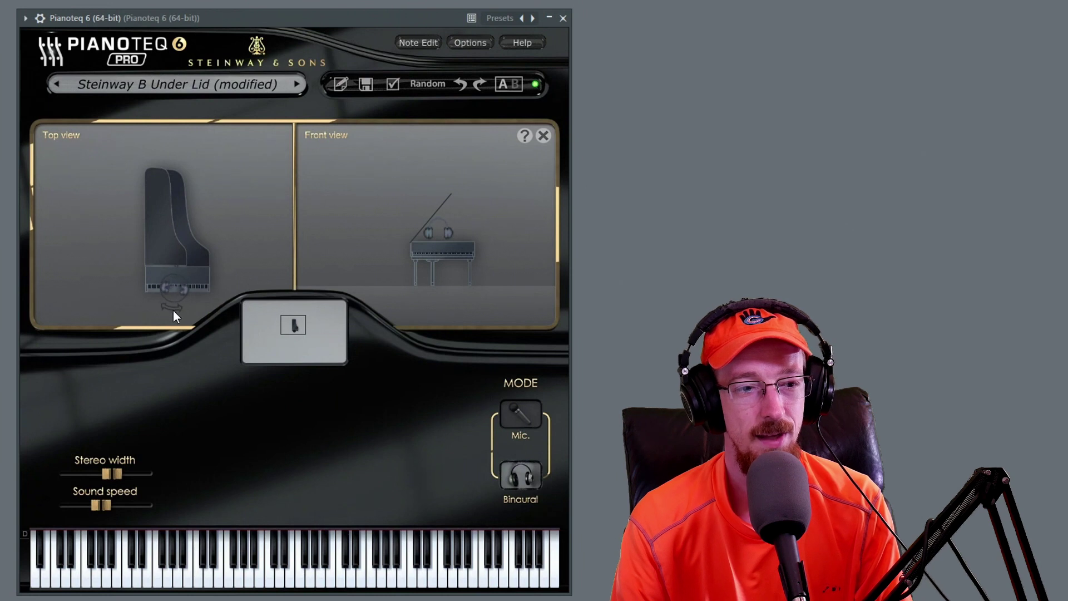
left_click_drag(455, 229, 447, 158)
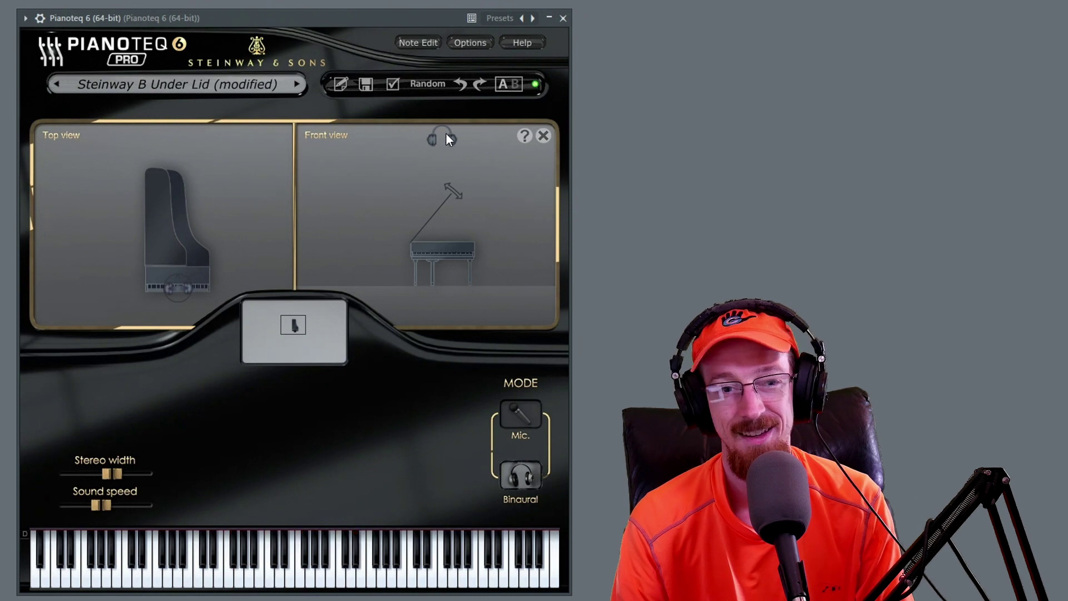
left_click_drag(448, 139, 452, 238)
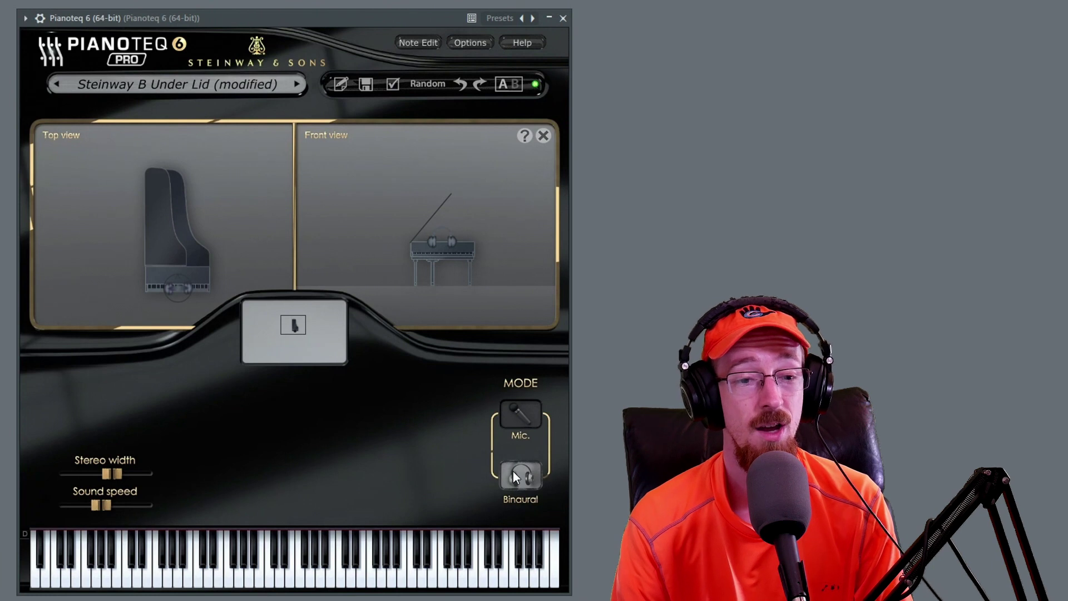
Return from binaural to microphone mode.
left_click(514, 413)
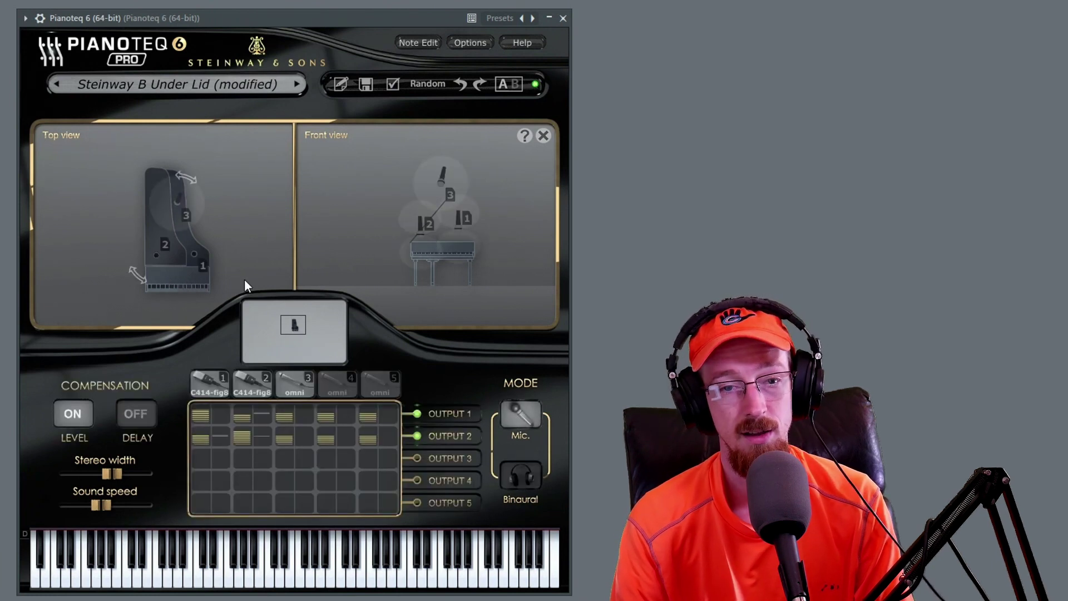
left_click_drag(172, 202, 131, 167)
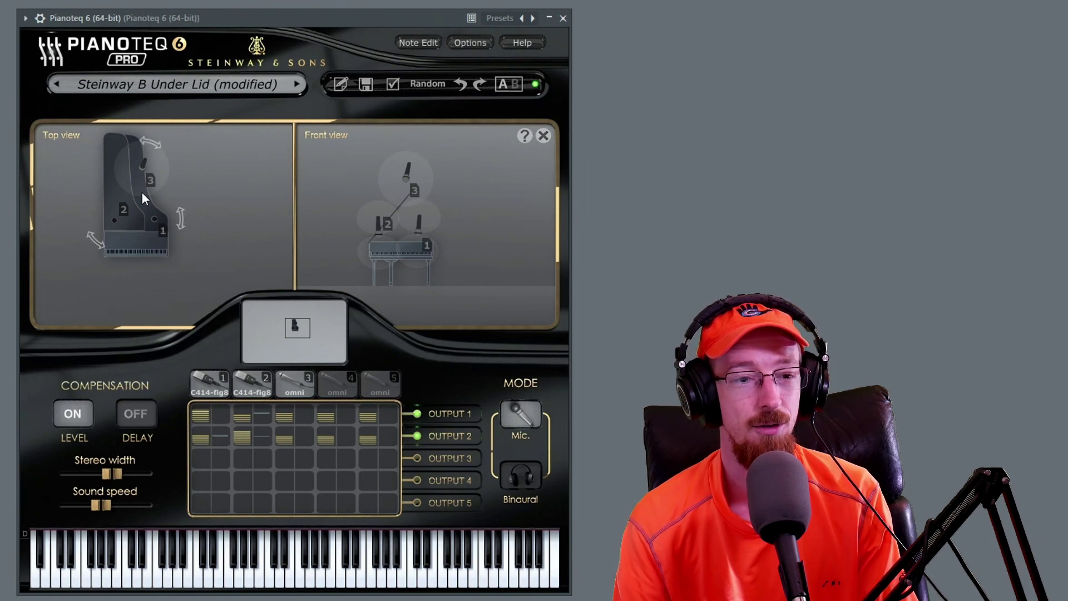
Detach the sound recording view as a separate window beside the main interface, and reveal the voicing and design settings there.
left_click(543, 137)
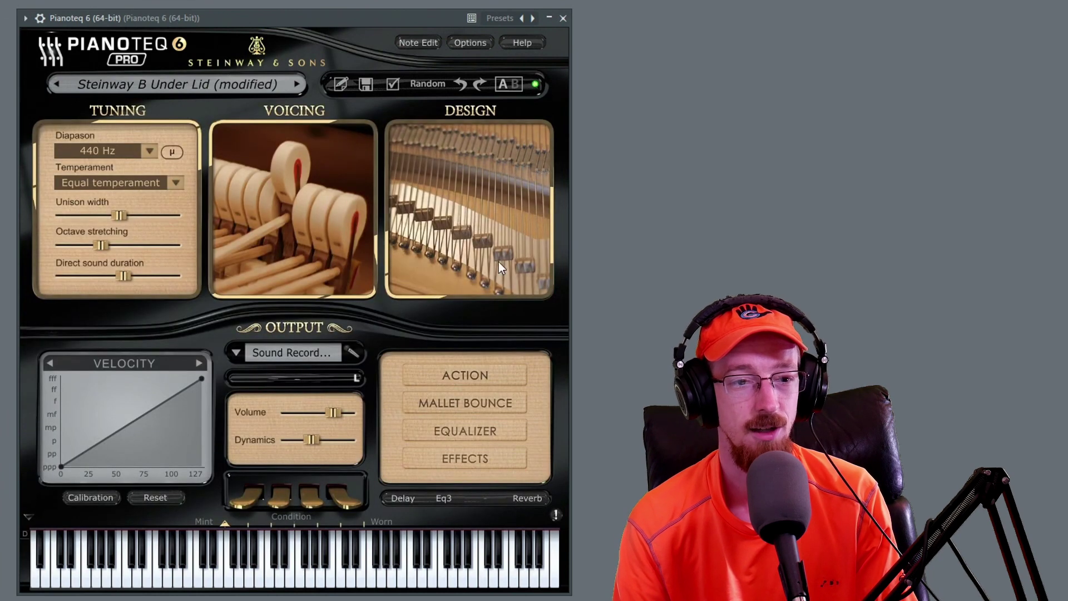
left_click(356, 354)
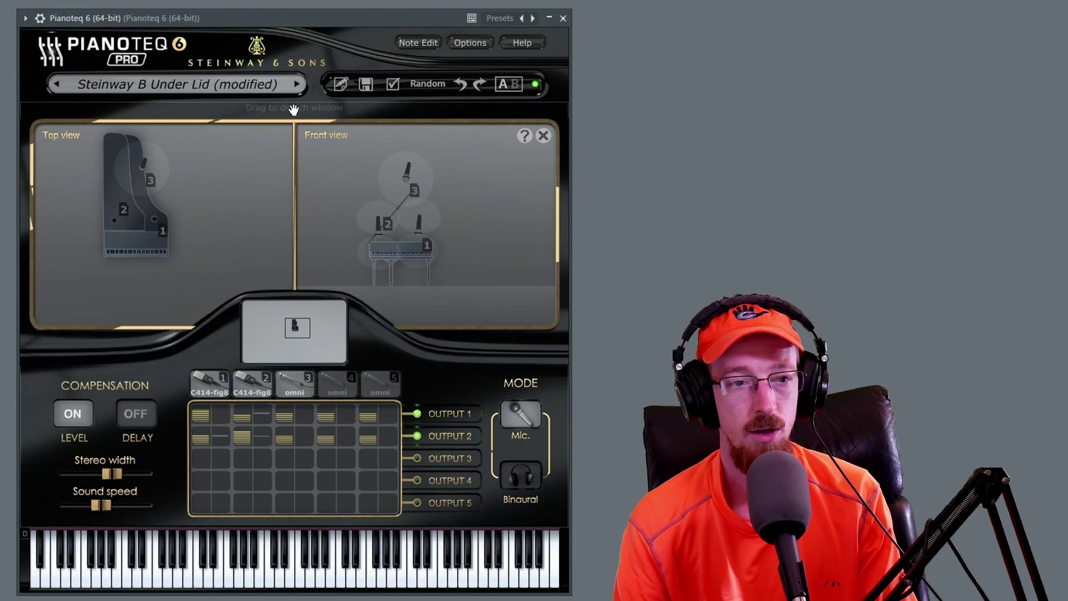
left_click_drag(323, 117, 883, 60)
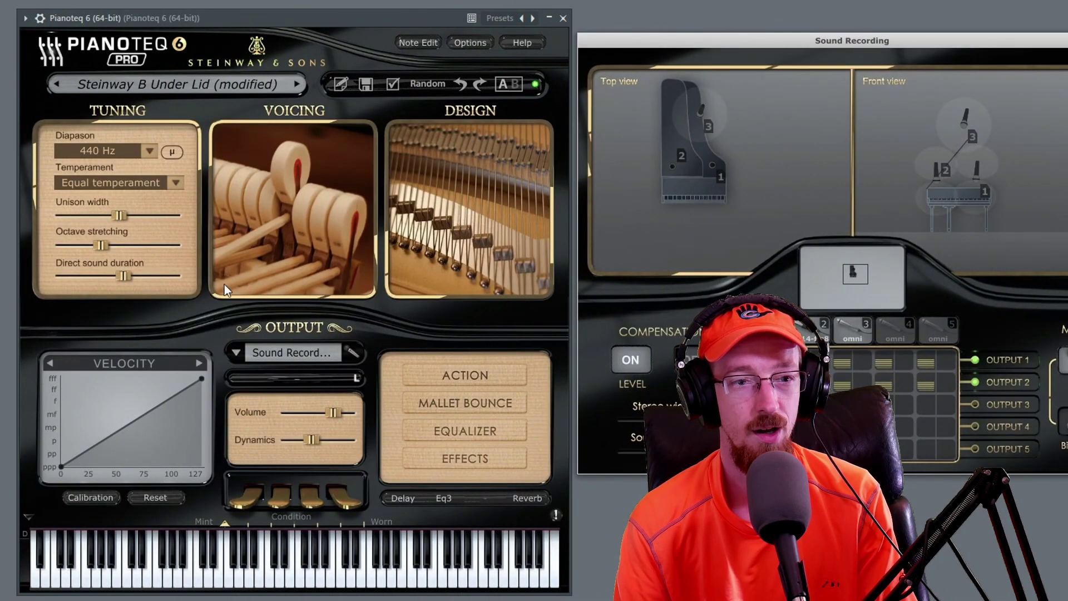
mouse_move(318, 222)
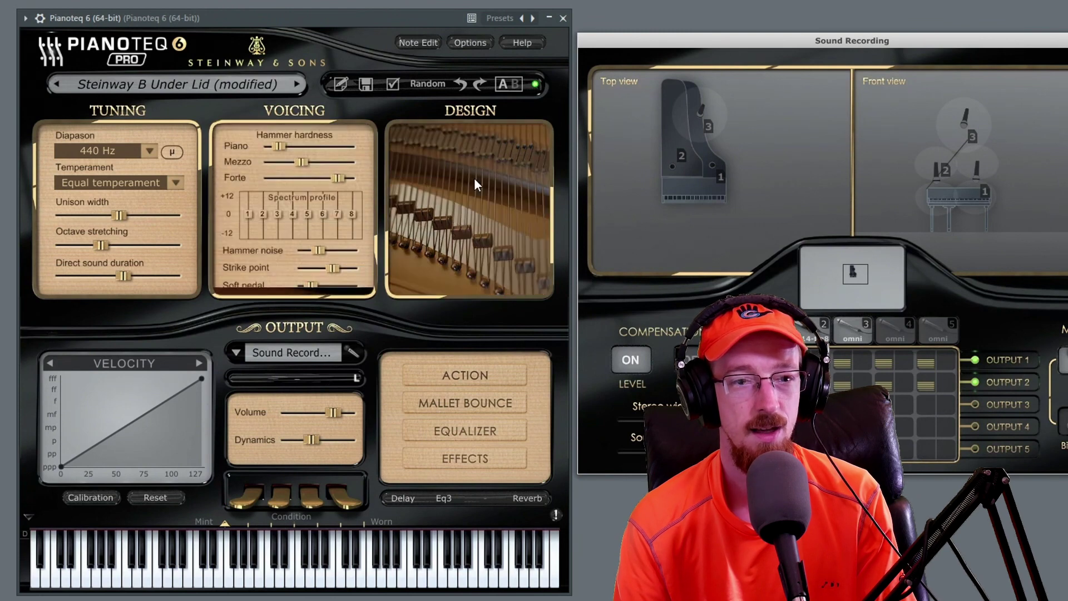
mouse_move(474, 178)
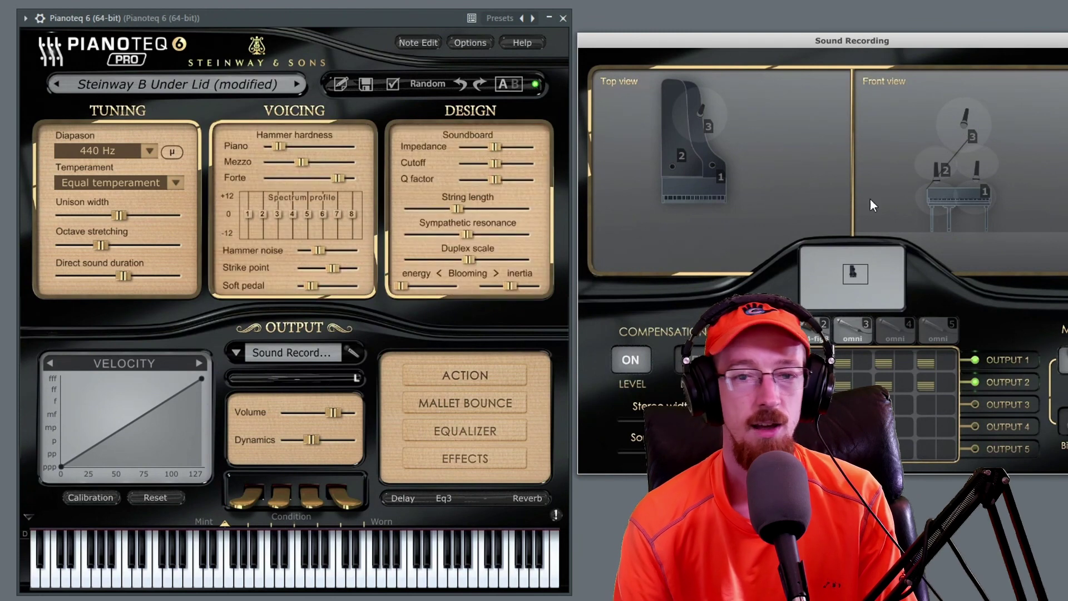